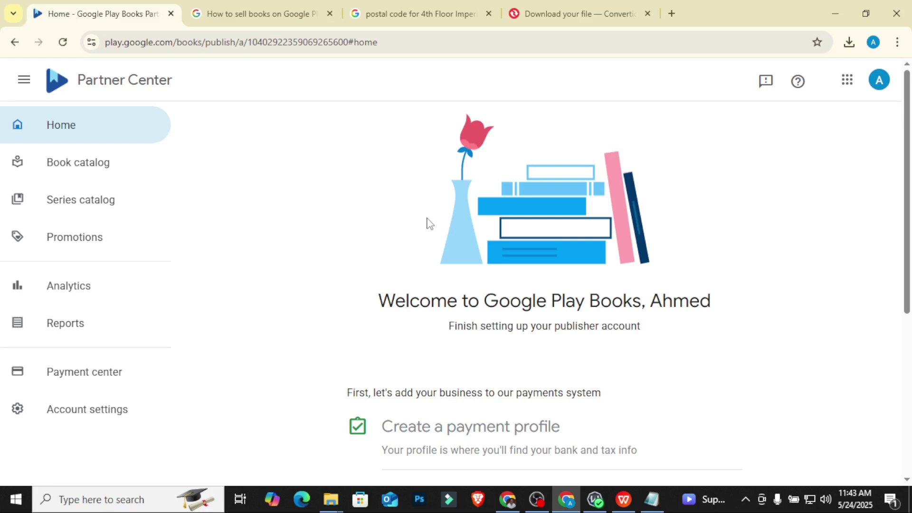
Step: Review the completed payment setup steps on the home page, then choose 'Add your first book'
scroll(429, 224, "down", 3)
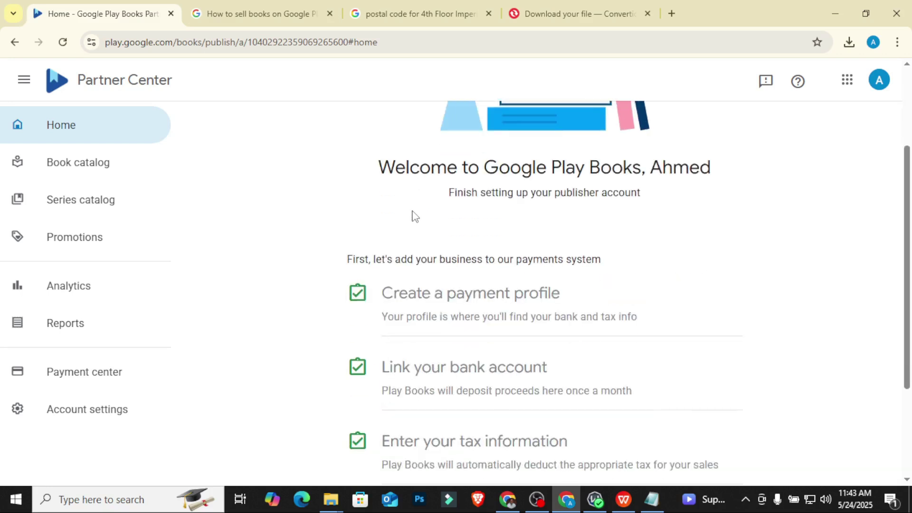
scroll(411, 217, "down", 3)
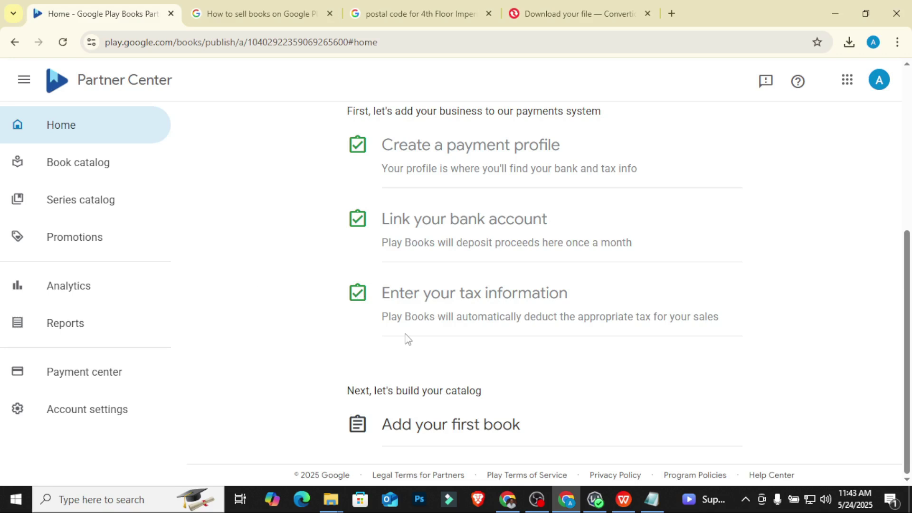
scroll(406, 335, "up", 2)
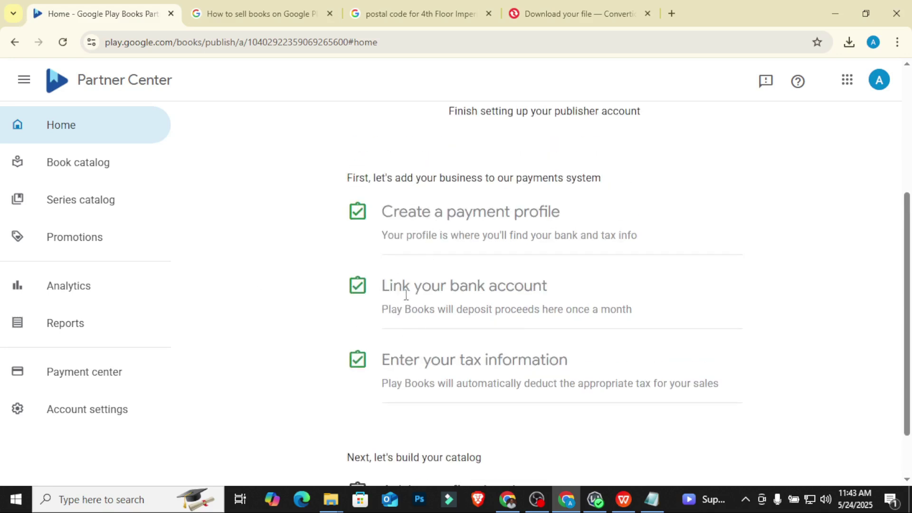
scroll(523, 266, "down", 2)
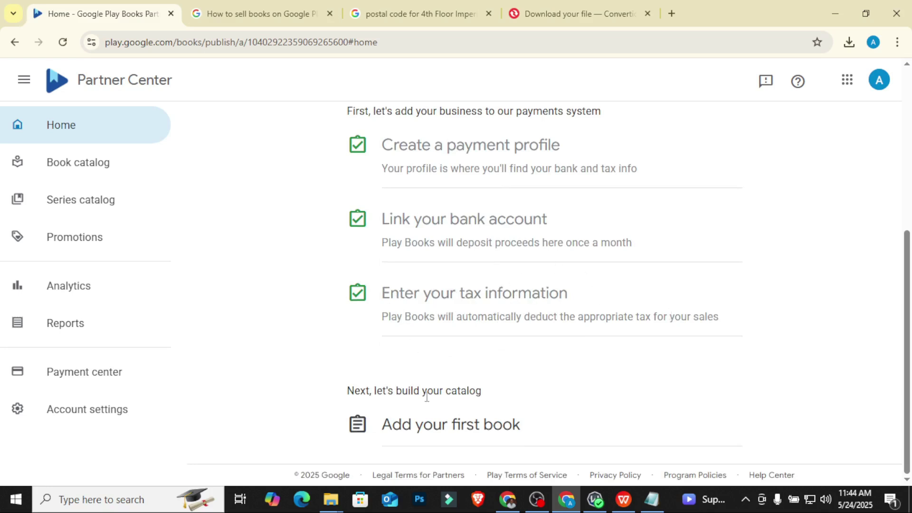
left_click(421, 438)
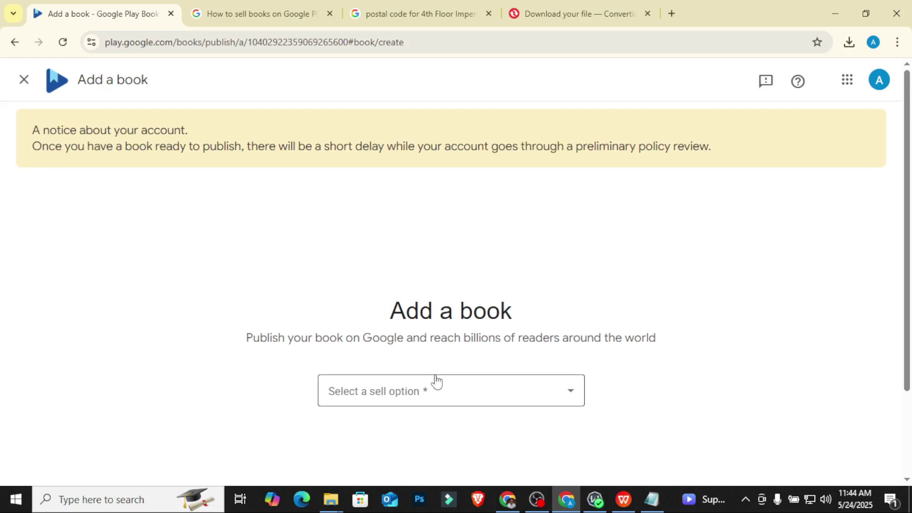
Step: Create an ebook sold on Google Play with a Google-issued GGKEY book ID and save it
scroll(186, 298, "down", 1)
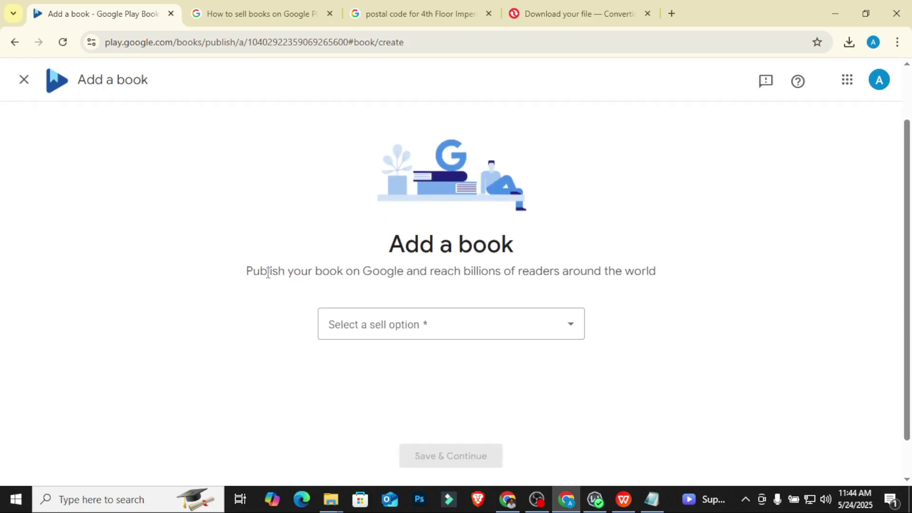
left_click(574, 323)
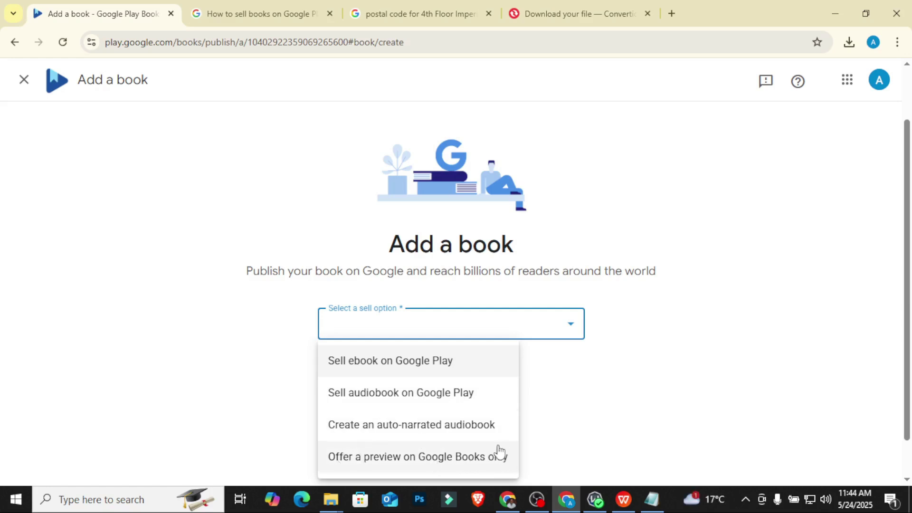
scroll(497, 451, "down", 1)
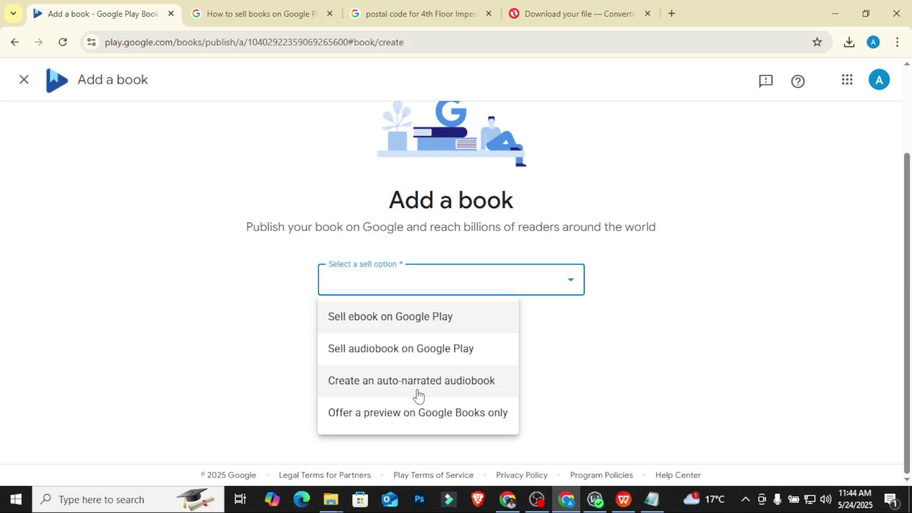
left_click(405, 318)
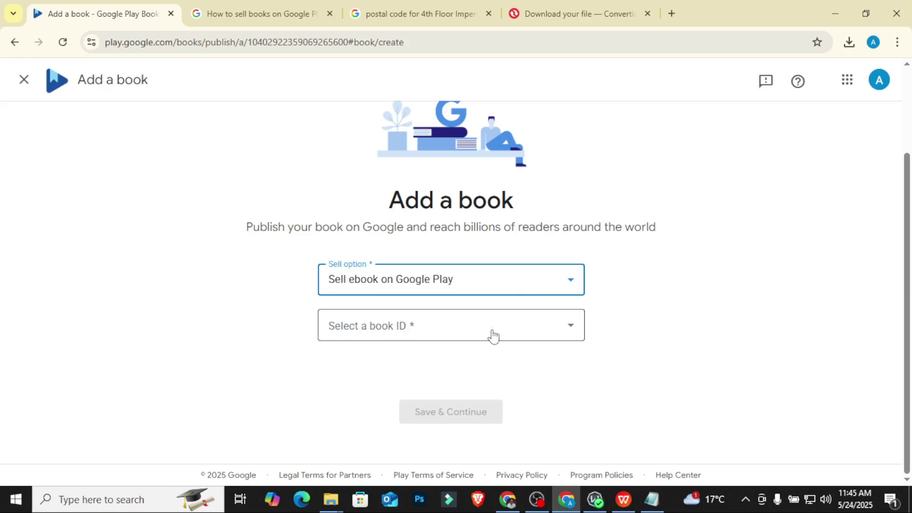
left_click(513, 329)
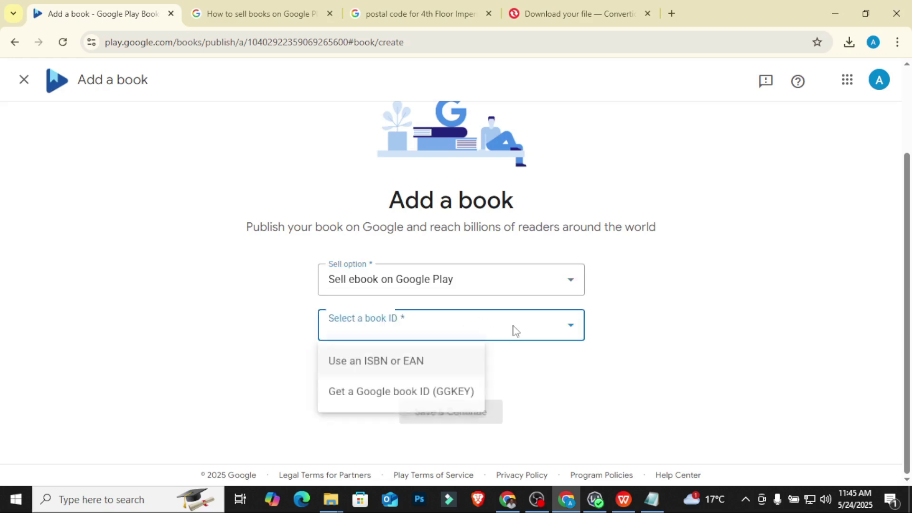
left_click(401, 394)
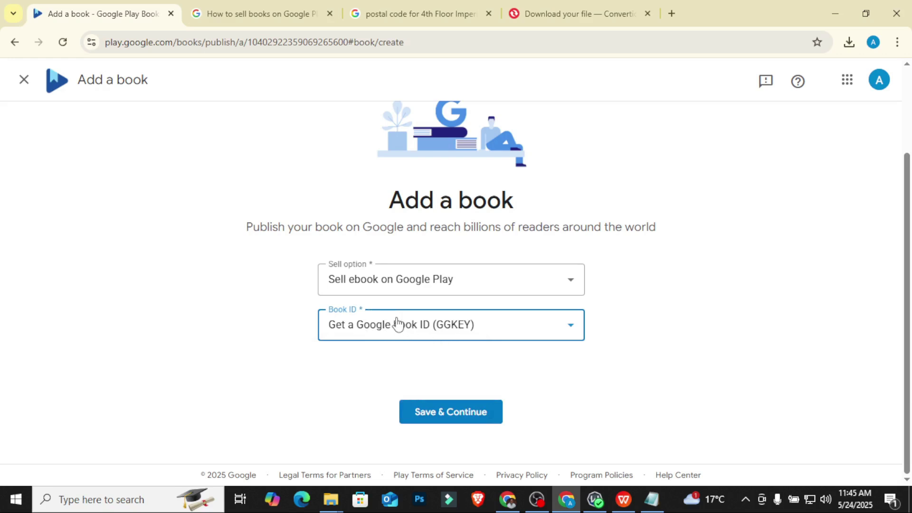
left_click(453, 411)
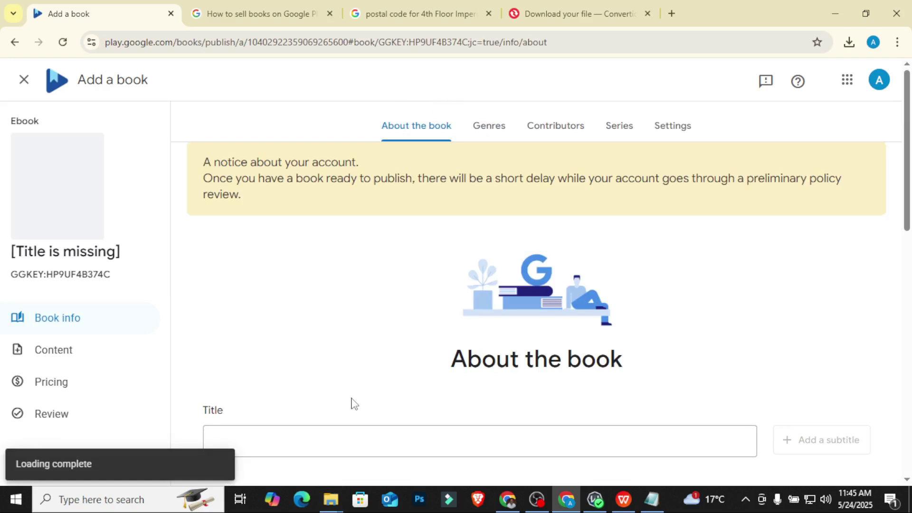
Step: Select The-Confident-Woman file in the Confidence code folder, then return to Convertio in Chrome
mouse_move(331, 499)
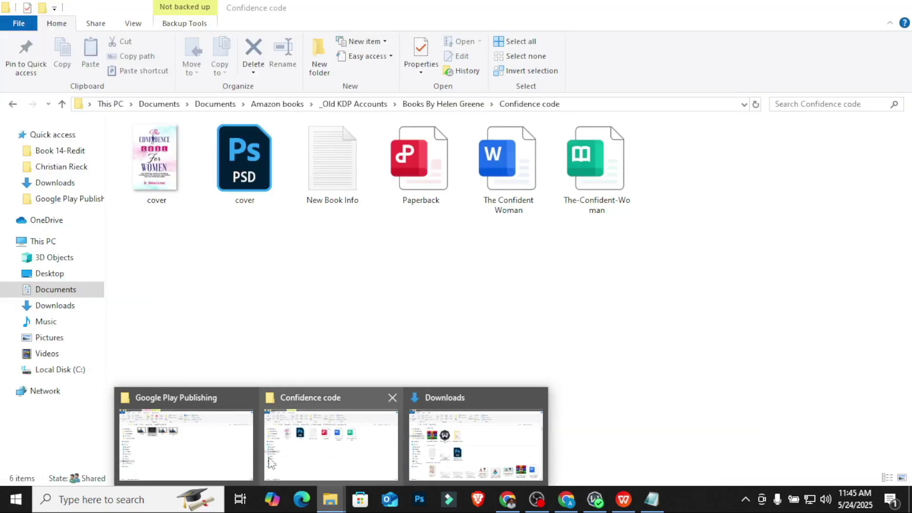
left_click(272, 463)
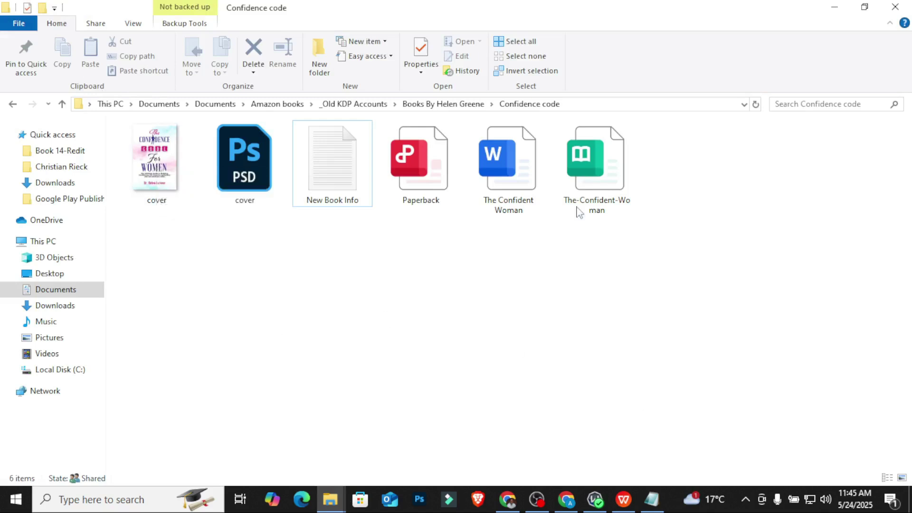
left_click(597, 176)
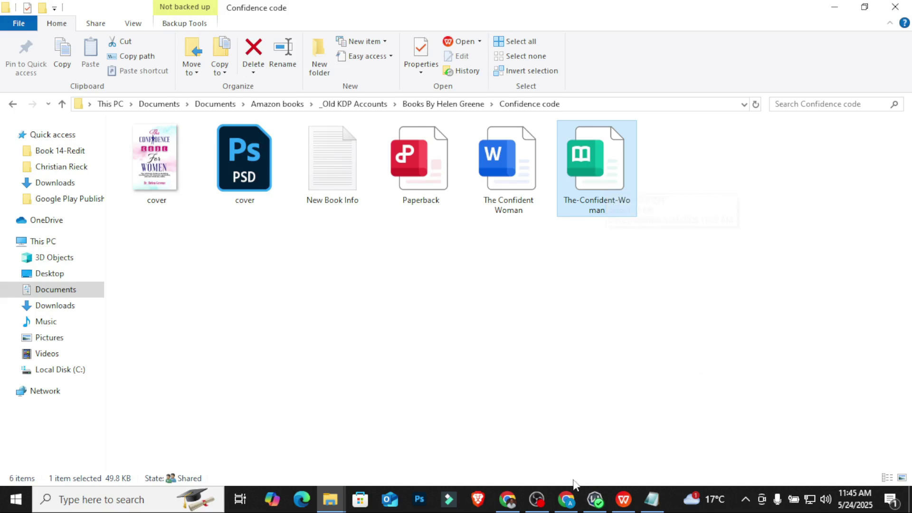
left_click(568, 506)
left_click(575, 13)
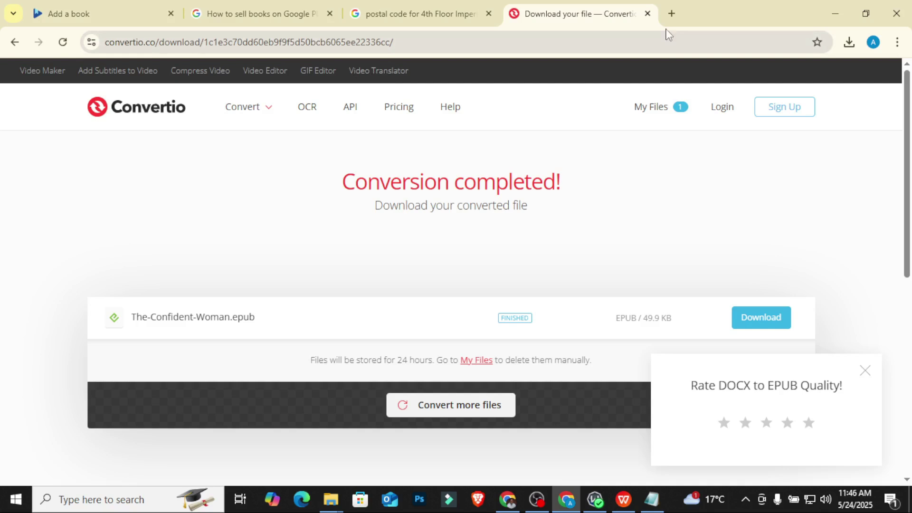
Step: Search 'word to epub converter' in a new tab, then go back to Convertio and minimize Chrome
left_click(671, 13)
type("wo")
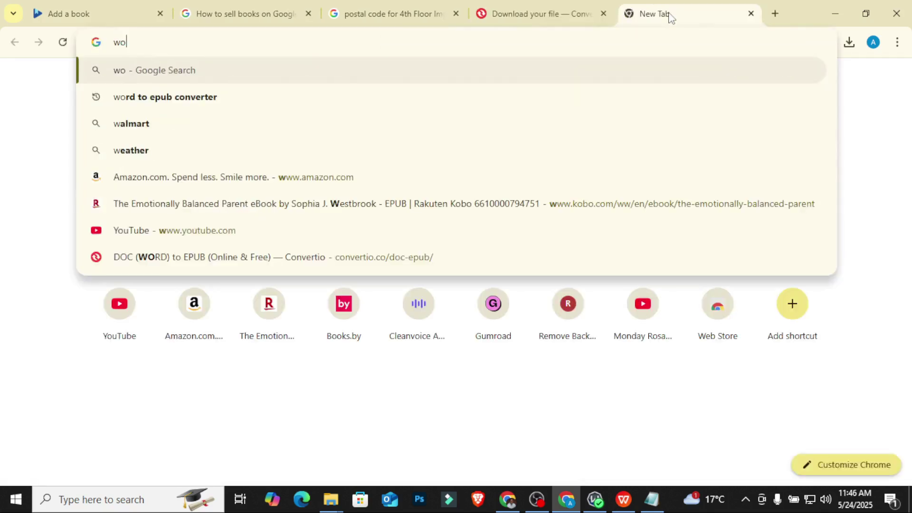
type("rd to epi")
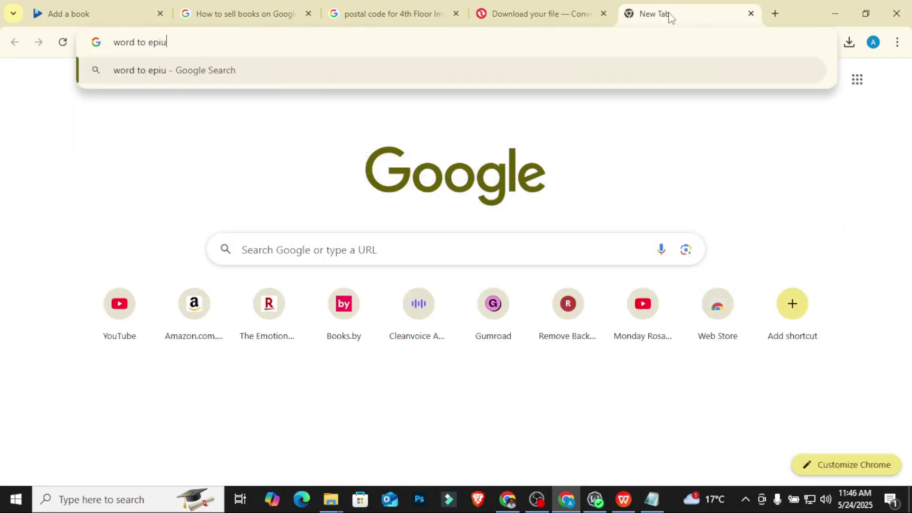
key("BackSpace")
type("ub")
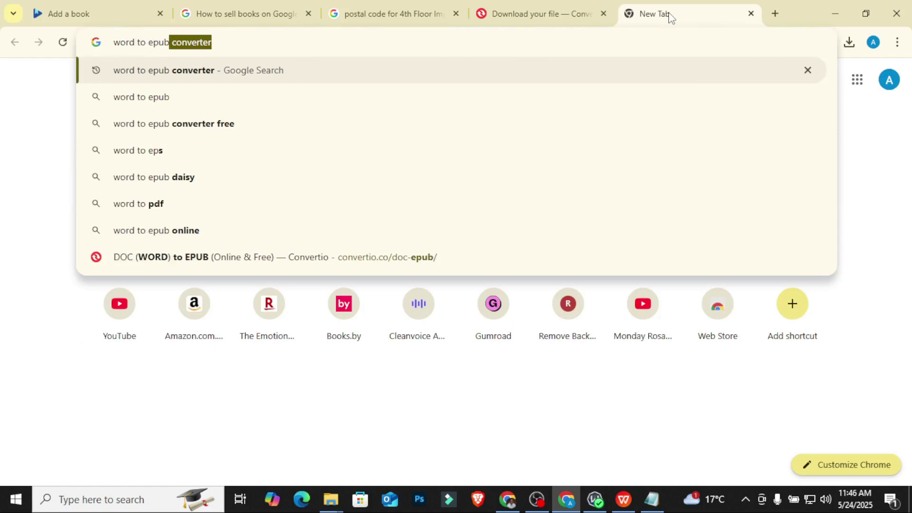
type(" converter")
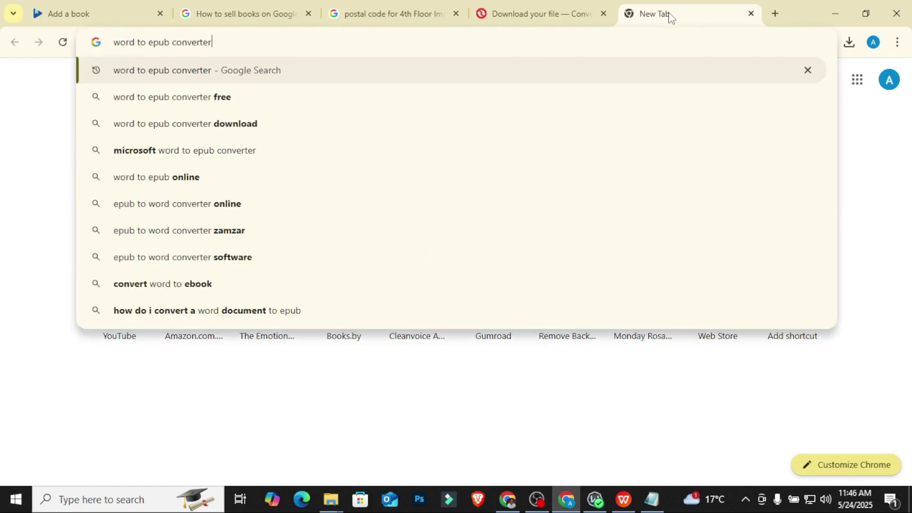
key("Return")
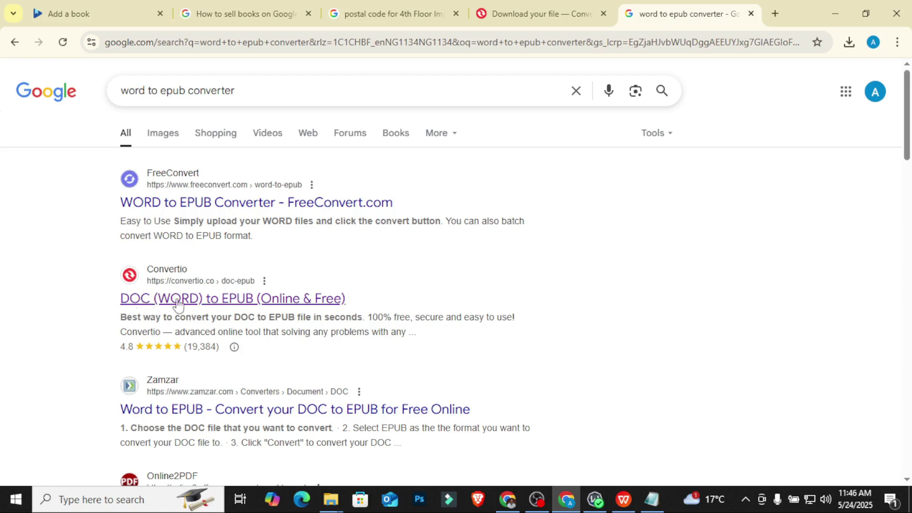
left_click(542, 14)
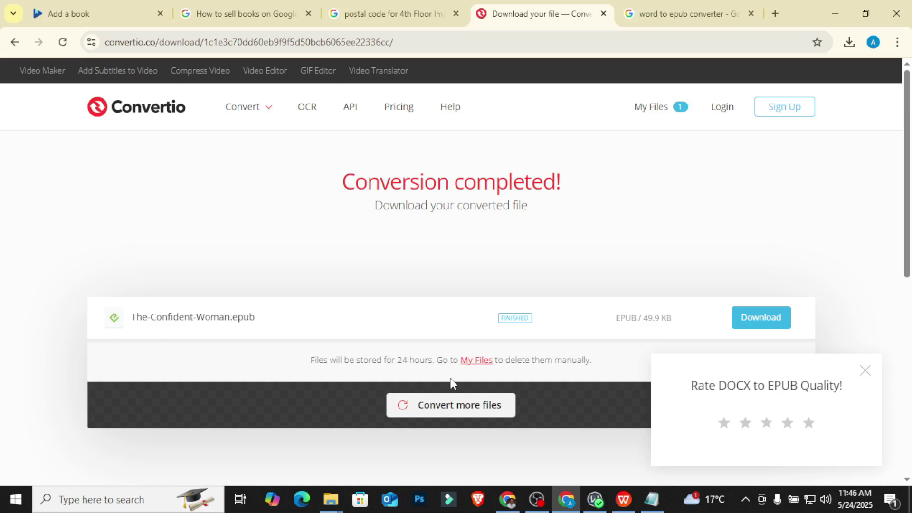
left_click(566, 499)
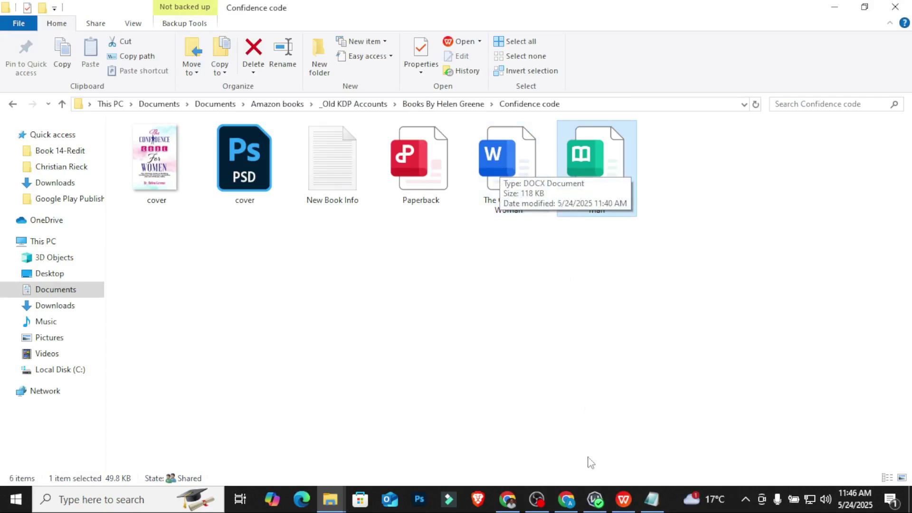
Step: Look over the title and copyright pages of The Confident Woman.docx, then return to the browser
left_click(623, 500)
scroll(327, 266, "down", 2)
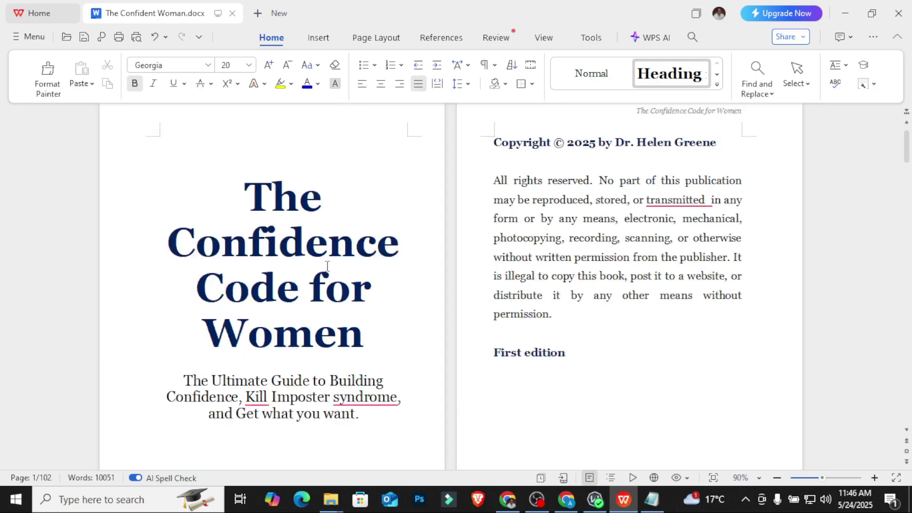
scroll(327, 266, "down", 4)
scroll(364, 266, "down", 3)
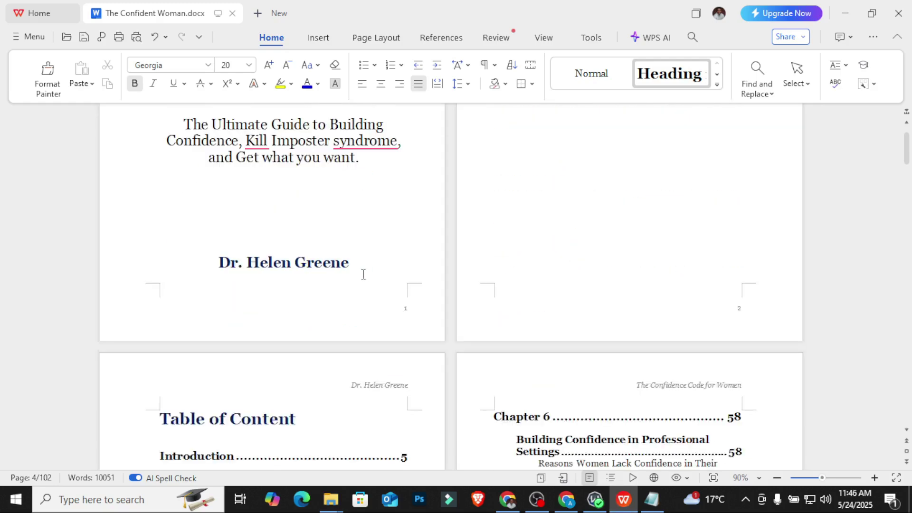
scroll(251, 248, "down", 5)
scroll(326, 253, "up", 12)
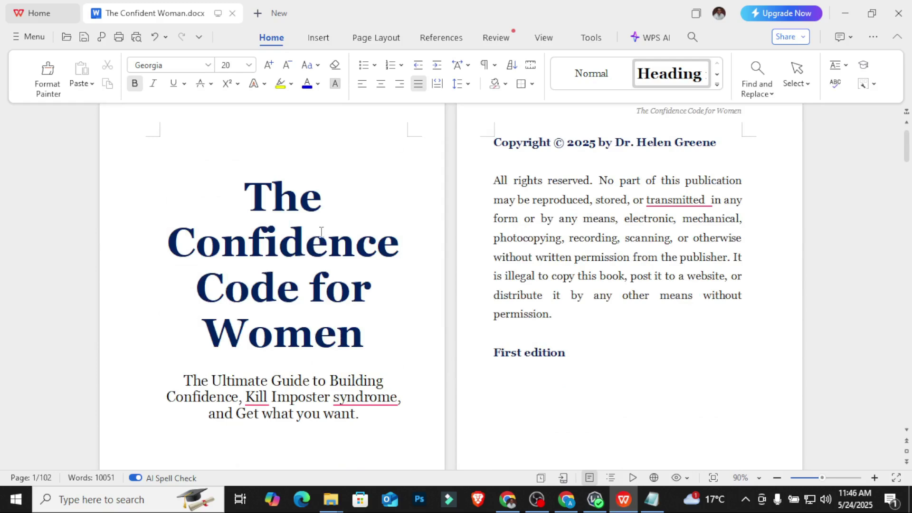
scroll(581, 234, "up", 1)
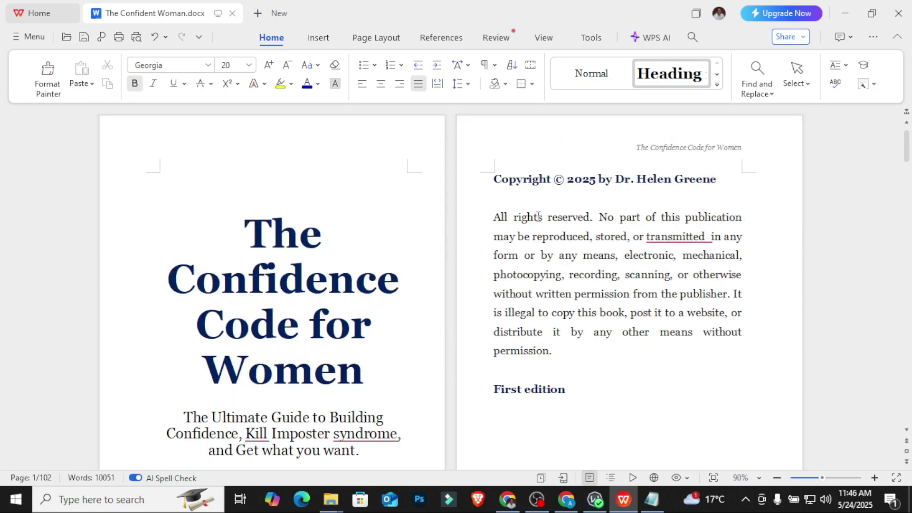
scroll(538, 217, "down", 2)
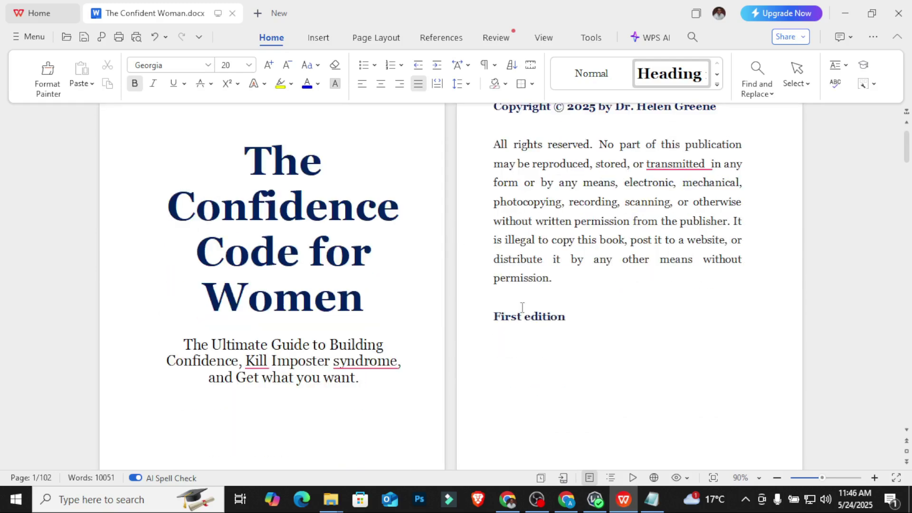
left_click(567, 498)
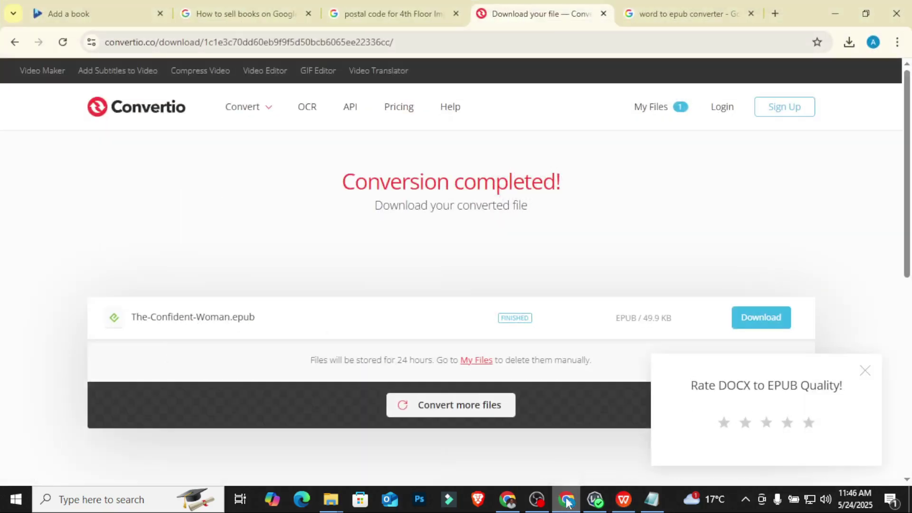
Step: Paste 'The Confidence Code for Women' from the manuscript as the Title and add a Subtitle field
left_click(75, 15)
scroll(418, 304, "down", 3)
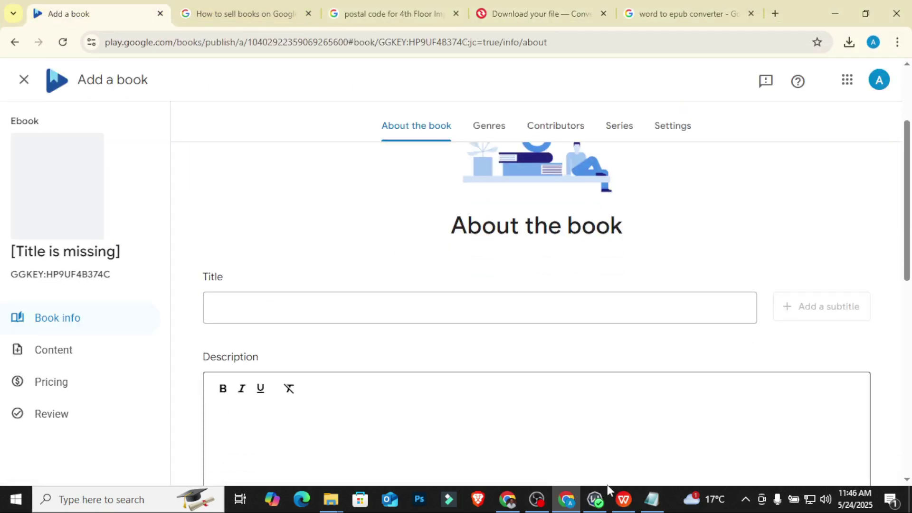
left_click(623, 499)
left_click_drag(252, 167, 357, 304)
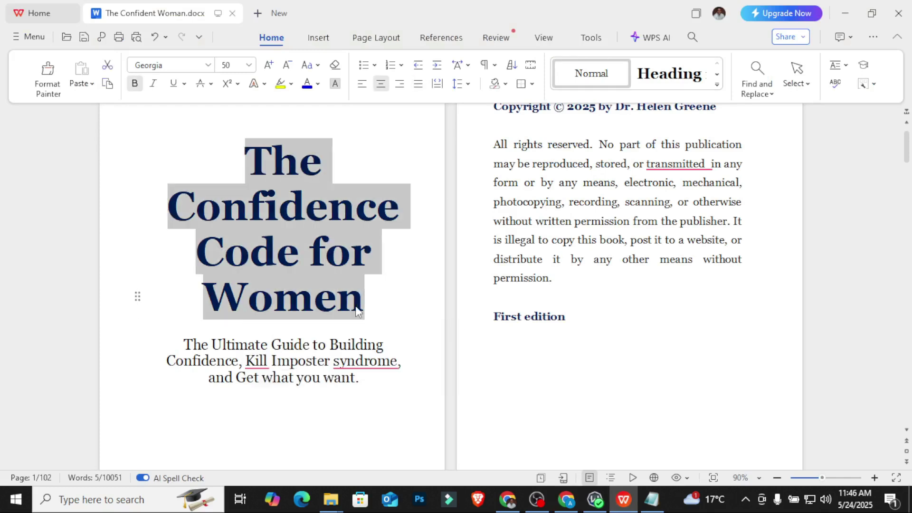
key("ctrl+c")
left_click(567, 499)
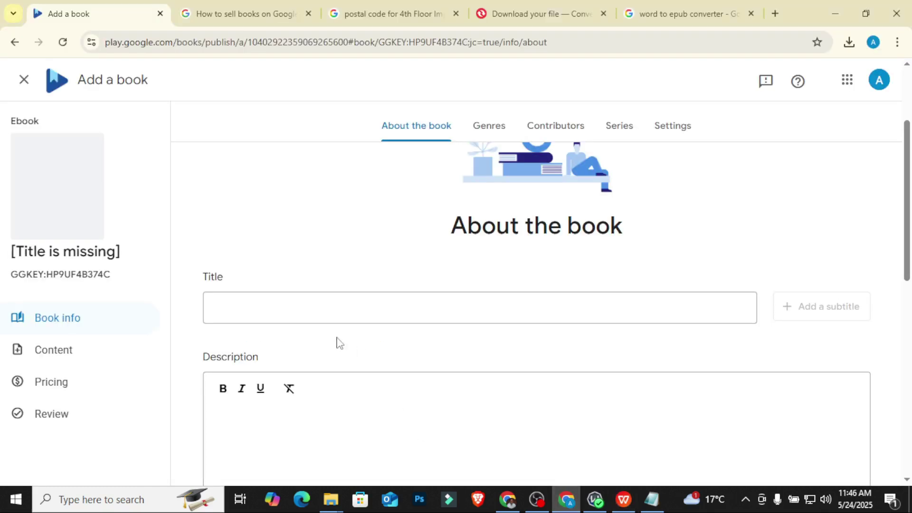
left_click(328, 313)
key("ctrl+v")
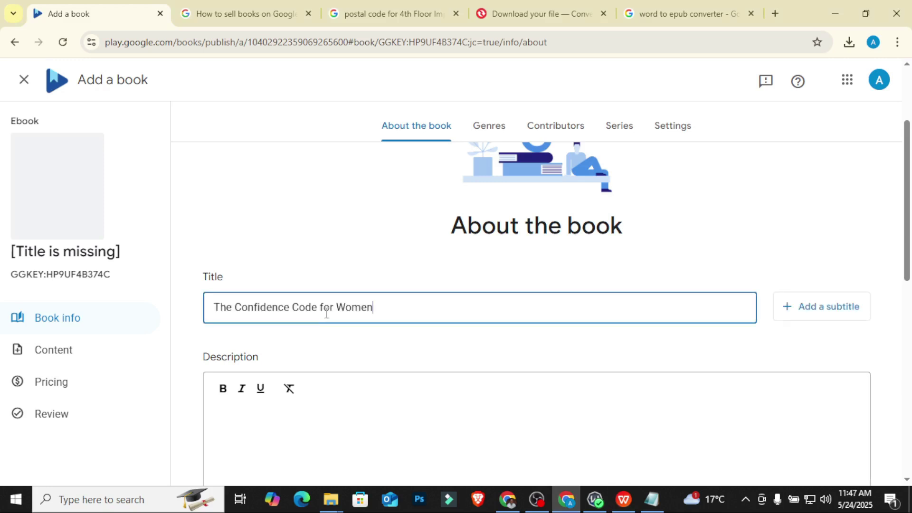
left_click(289, 213)
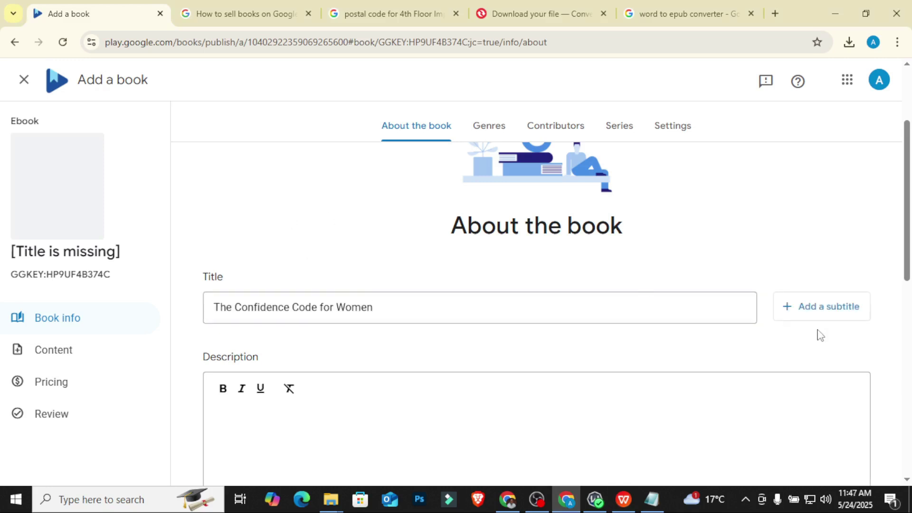
left_click(825, 306)
left_click(213, 388)
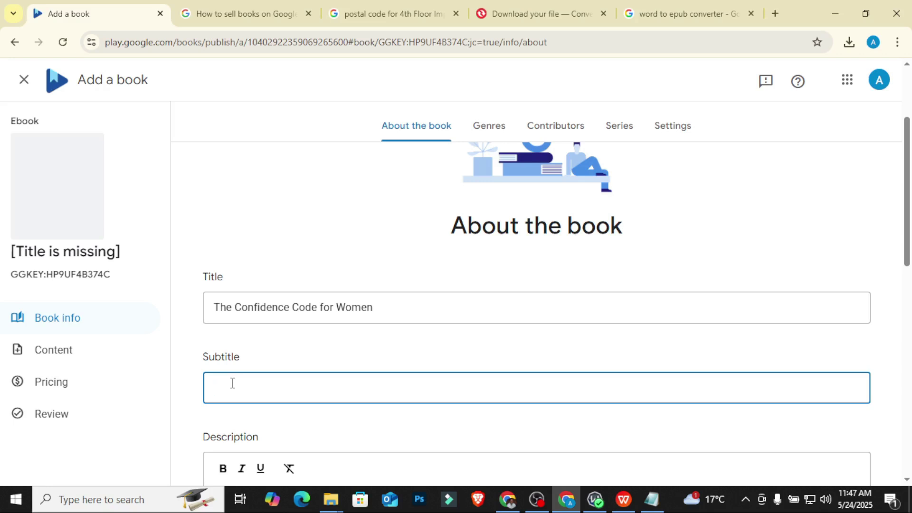
Step: Copy the manuscript's 'Ultimate Guide to Building Confidence' subtitle paragraph into the Subtitle field
left_click(621, 498)
scroll(440, 327, "down", 2)
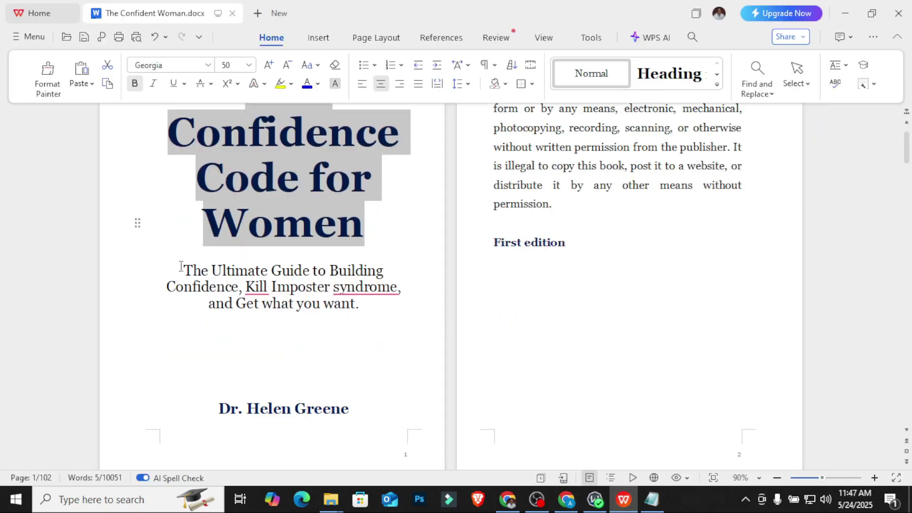
left_click_drag(181, 266, 360, 308)
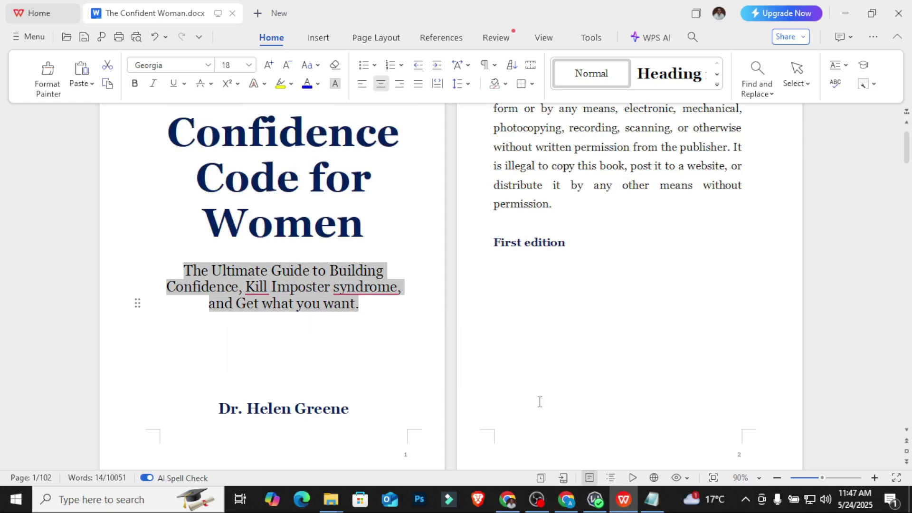
left_click(567, 499)
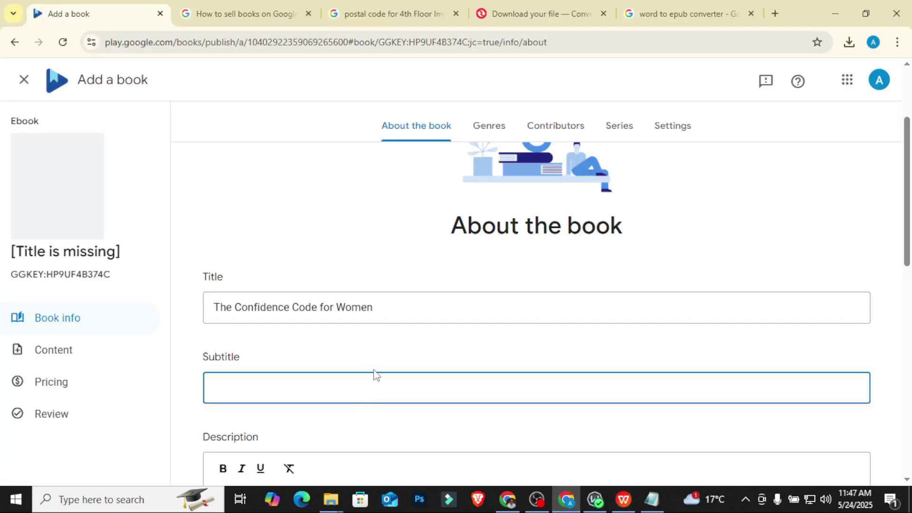
key("ctrl+v")
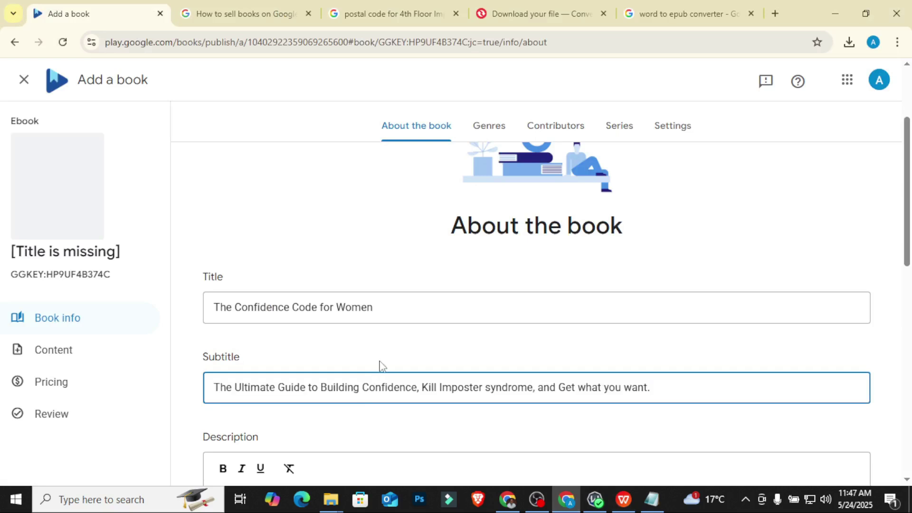
left_click(385, 366)
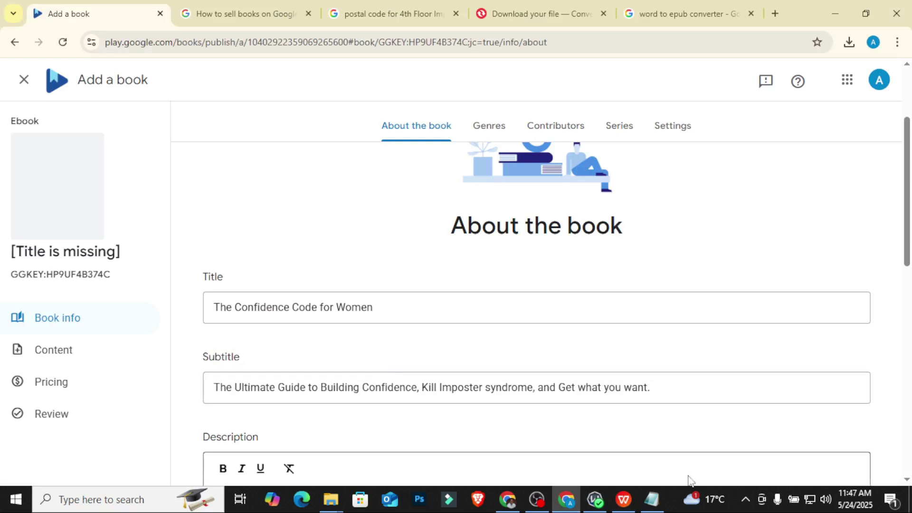
scroll(274, 266, "down", 3)
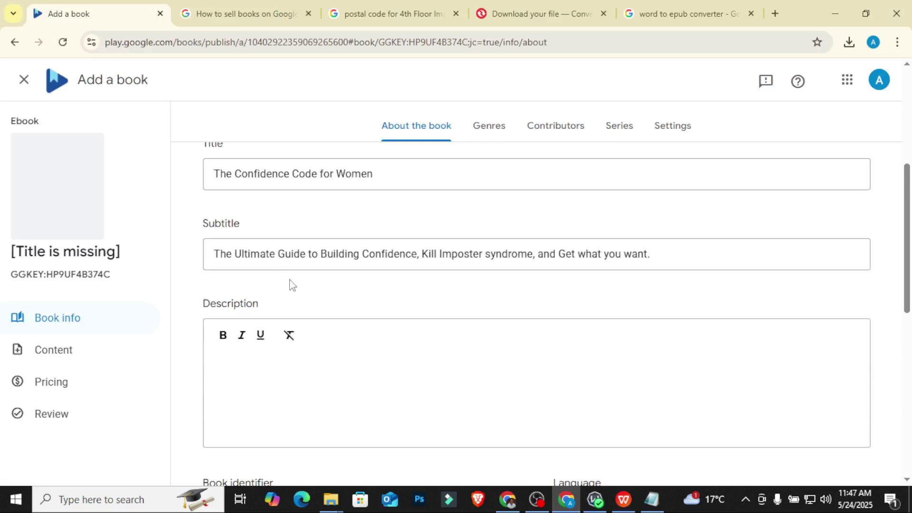
scroll(304, 287, "down", 1)
scroll(309, 287, "down", 2)
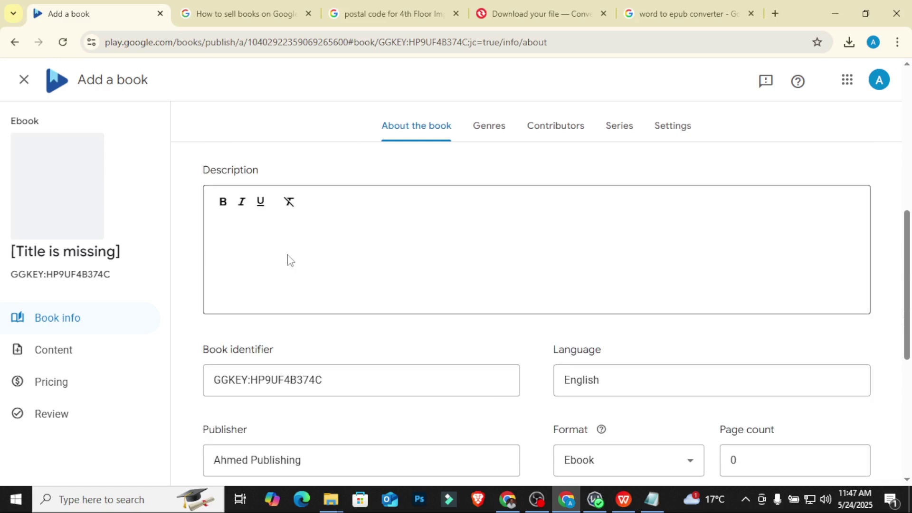
Step: Paste the full book blurb from the New Book Info notes into Description
left_click(232, 234)
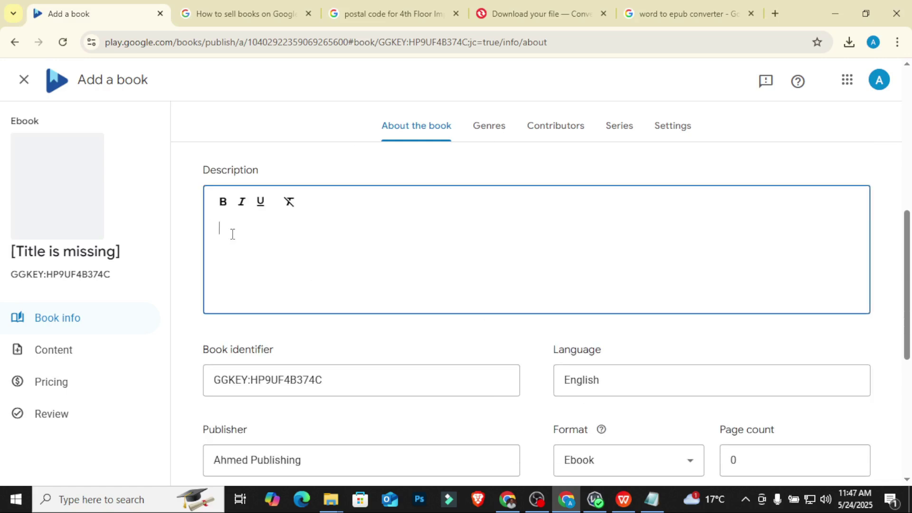
left_click(652, 499)
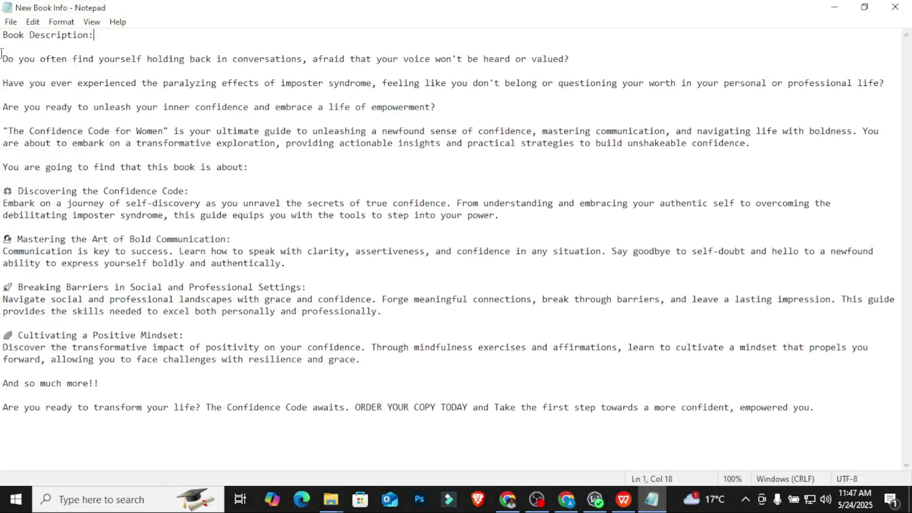
left_click_drag(2, 59, 831, 409)
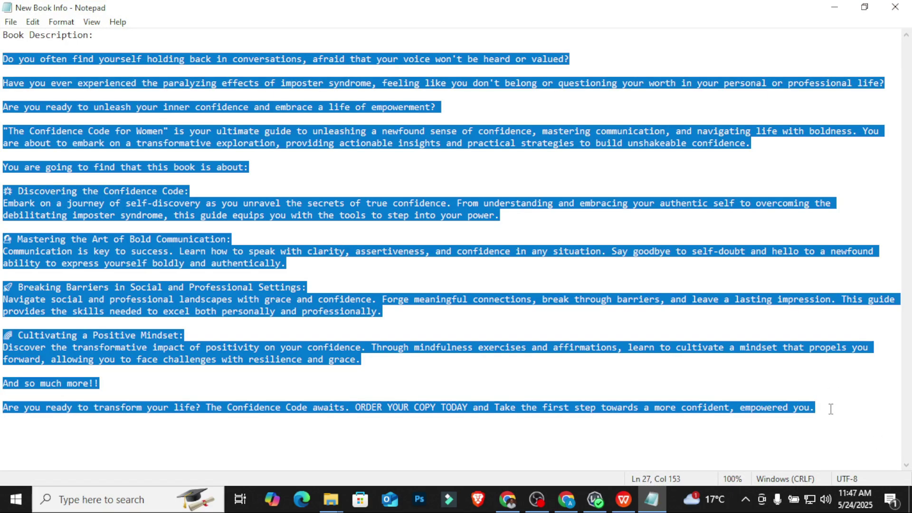
left_click(566, 499)
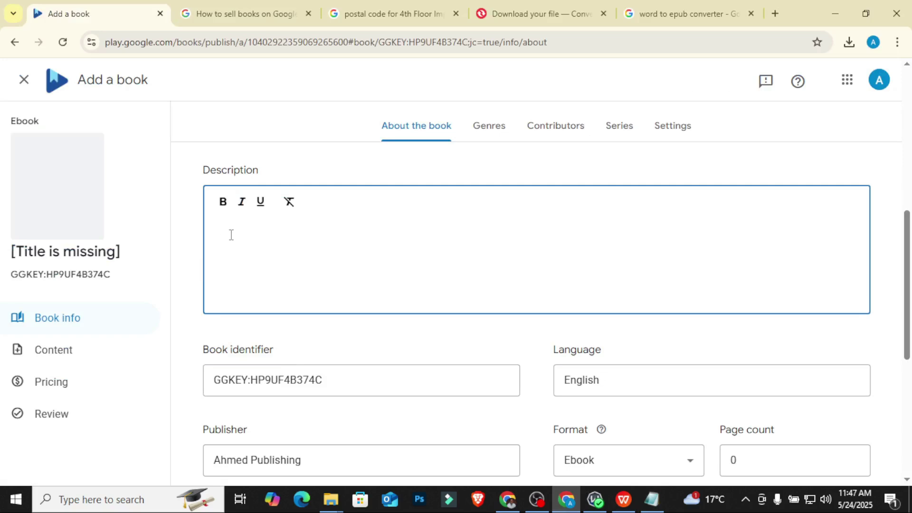
key("ctrl+v")
Step: Remove the extra blank lines from the pasted description
scroll(252, 304, "up", 15)
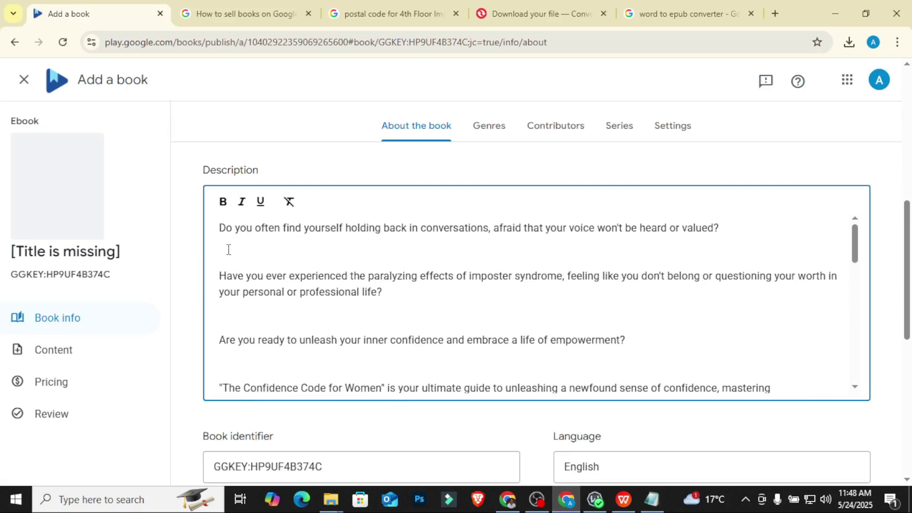
scroll(252, 315, "down", 3)
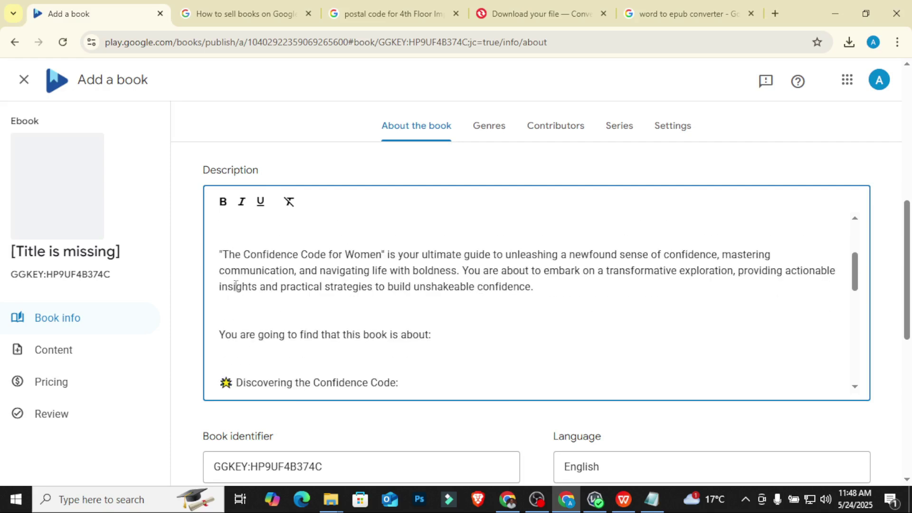
left_click(239, 316)
scroll(240, 318, "down", 2)
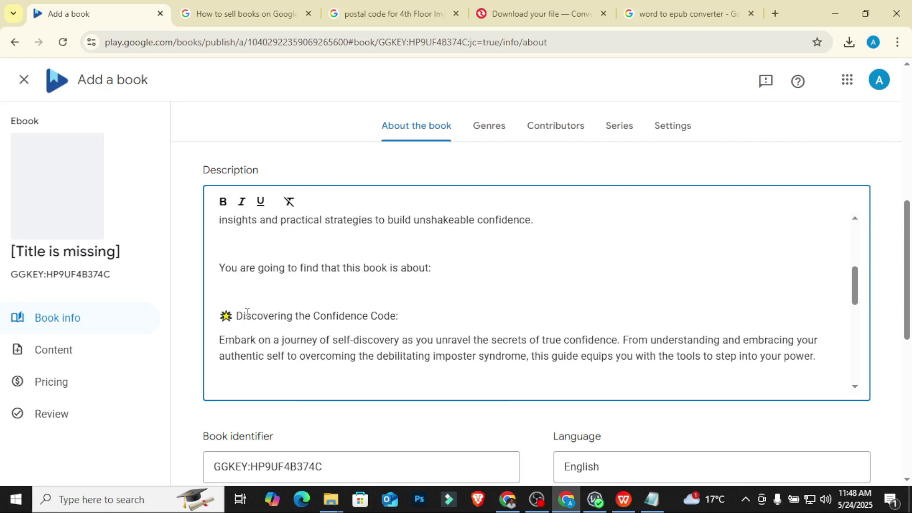
left_click(242, 291)
scroll(247, 287, "down", 1)
scroll(237, 268, "down", 2)
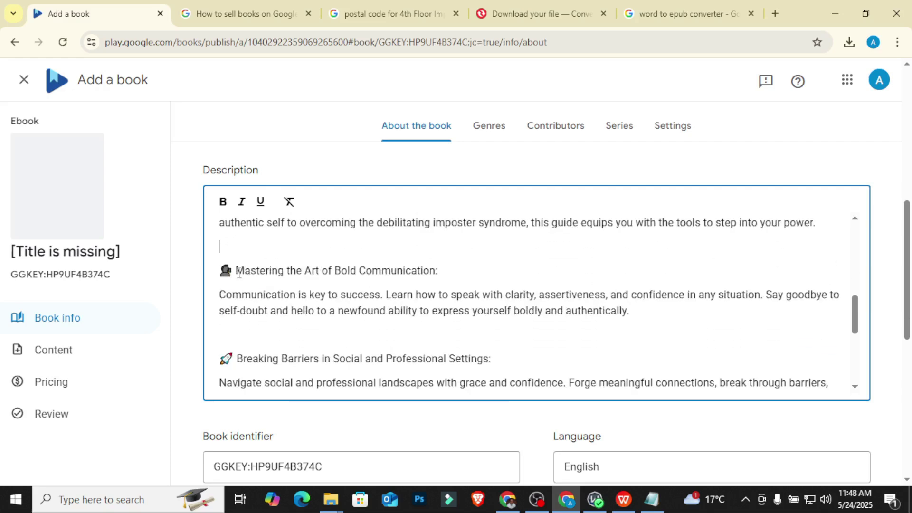
scroll(263, 300, "down", 1)
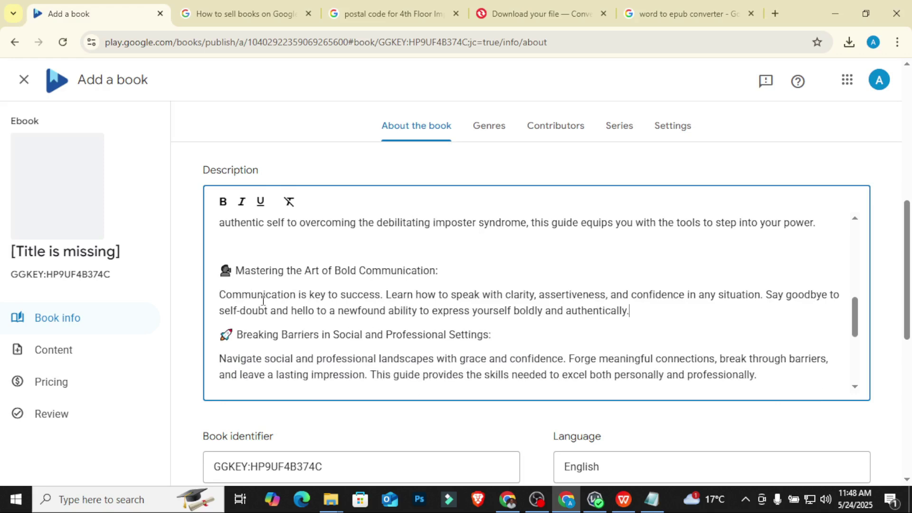
scroll(263, 301, "up", 1)
scroll(263, 300, "down", 4)
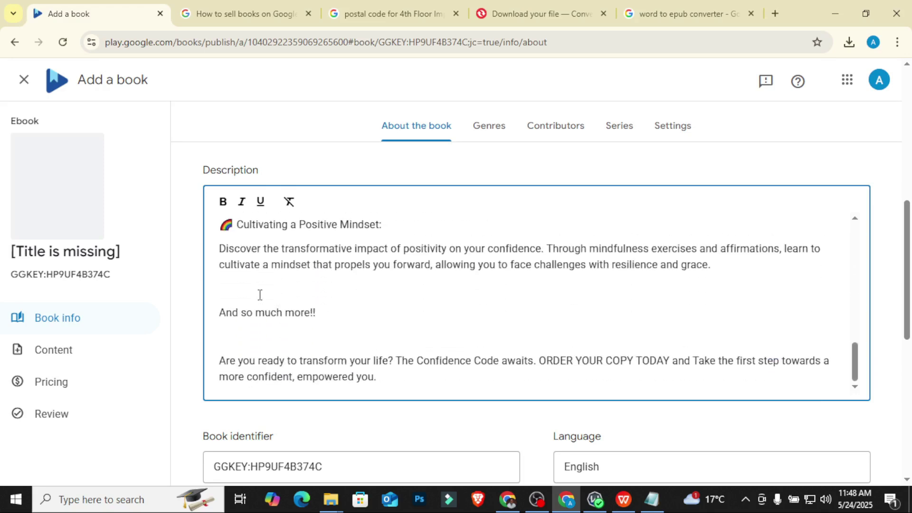
scroll(260, 295, "down", 3)
scroll(251, 176, "up", 3)
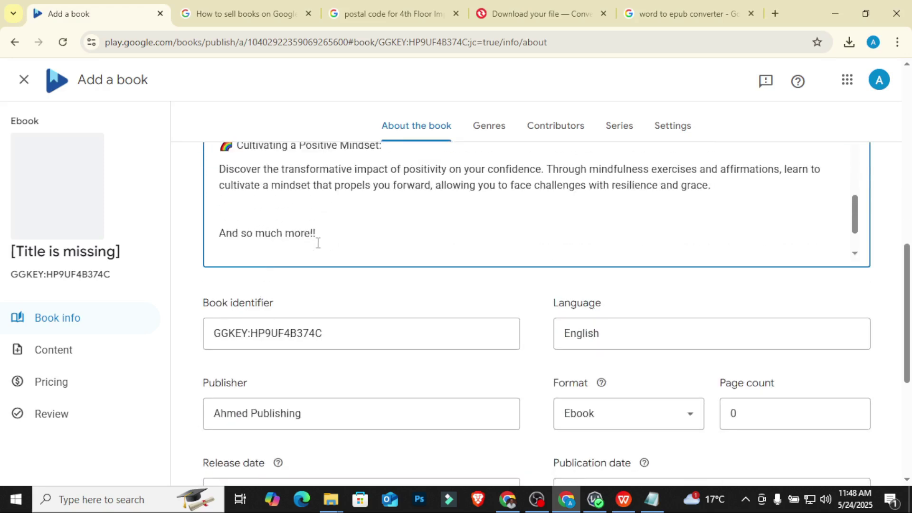
scroll(271, 216, "down", 3)
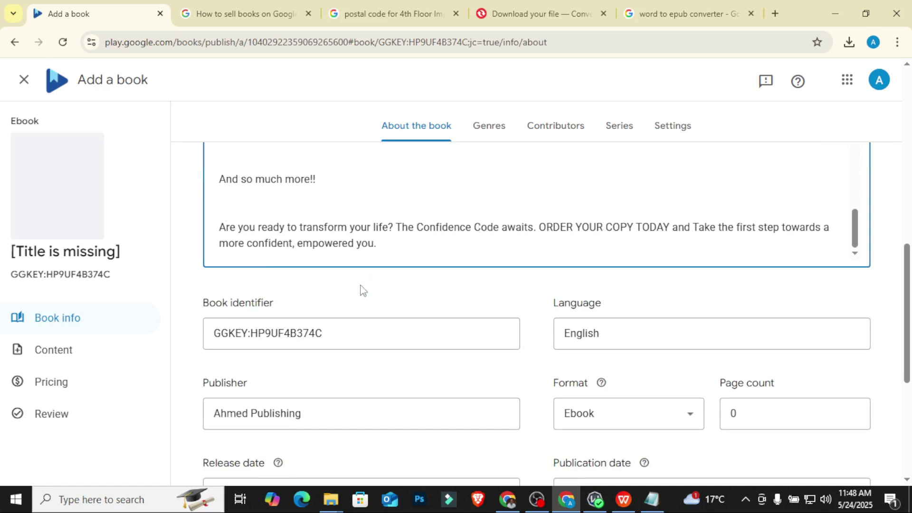
scroll(311, 199, "down", 1)
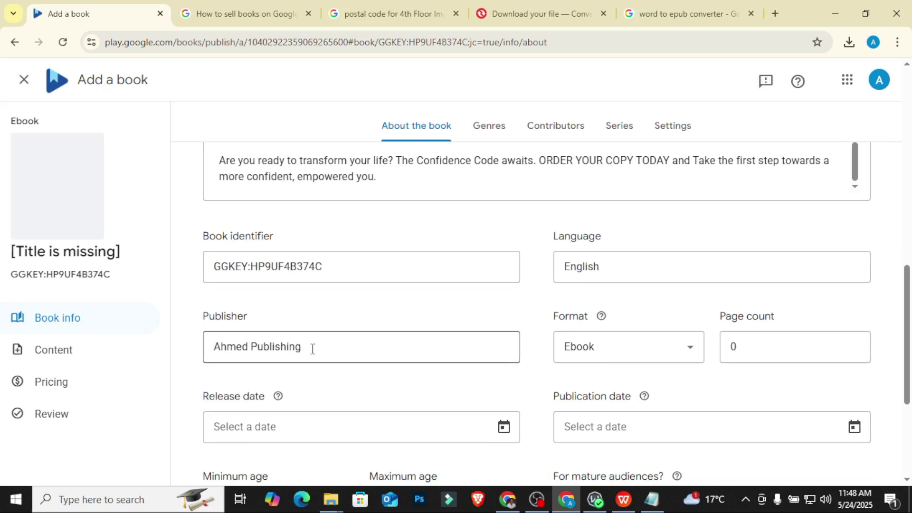
Step: Cancel the Change Book Identifier warning and leave the existing publisher name unchanged
left_click_drag(313, 344, 209, 347)
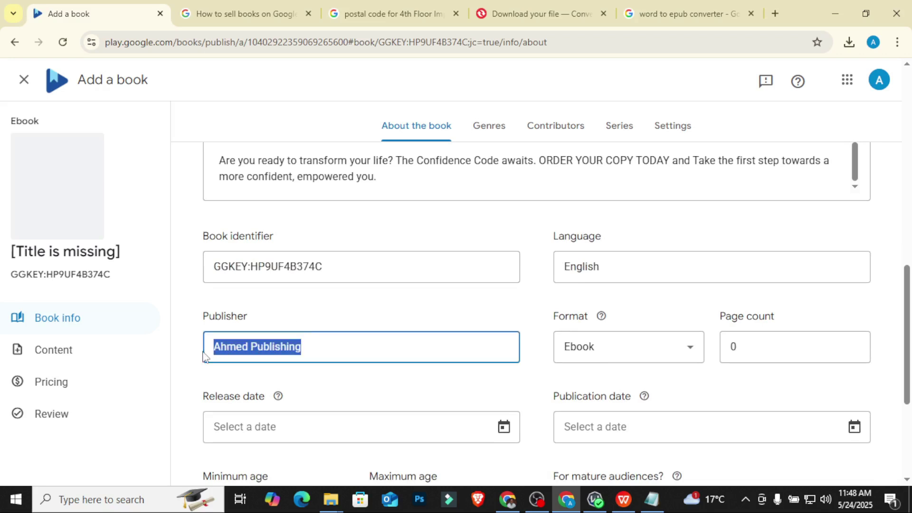
left_click(304, 304)
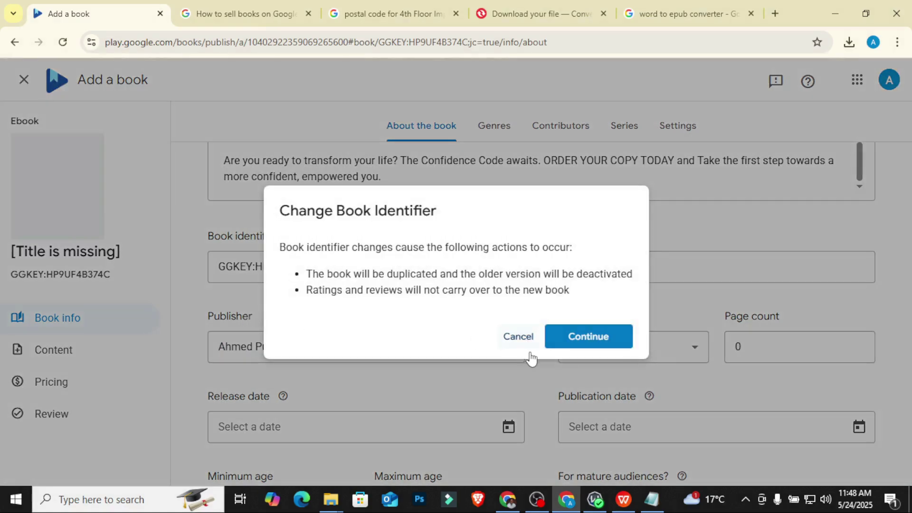
left_click(515, 337)
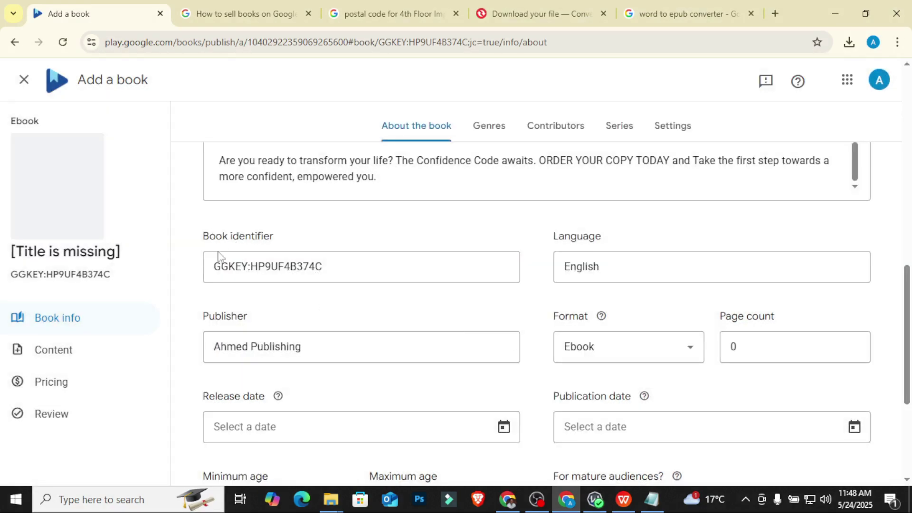
left_click(280, 345)
left_click_drag(323, 349, 191, 358)
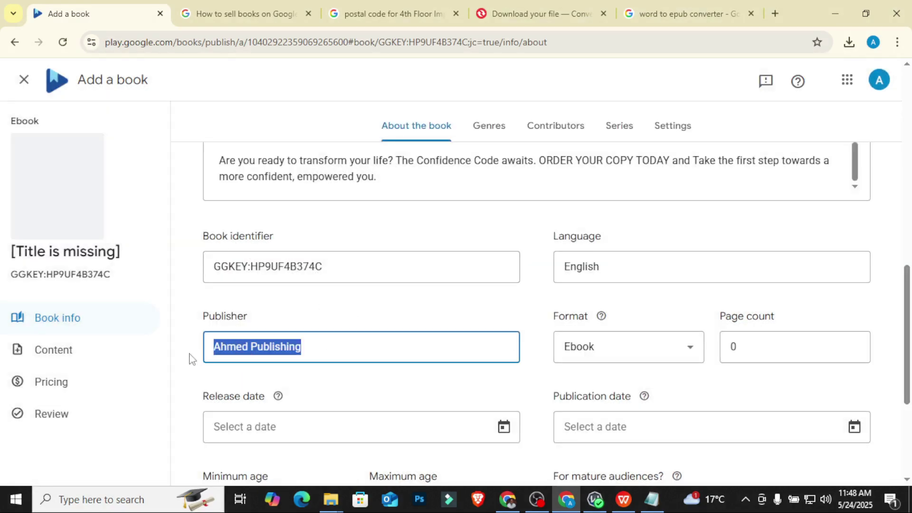
left_click(313, 325)
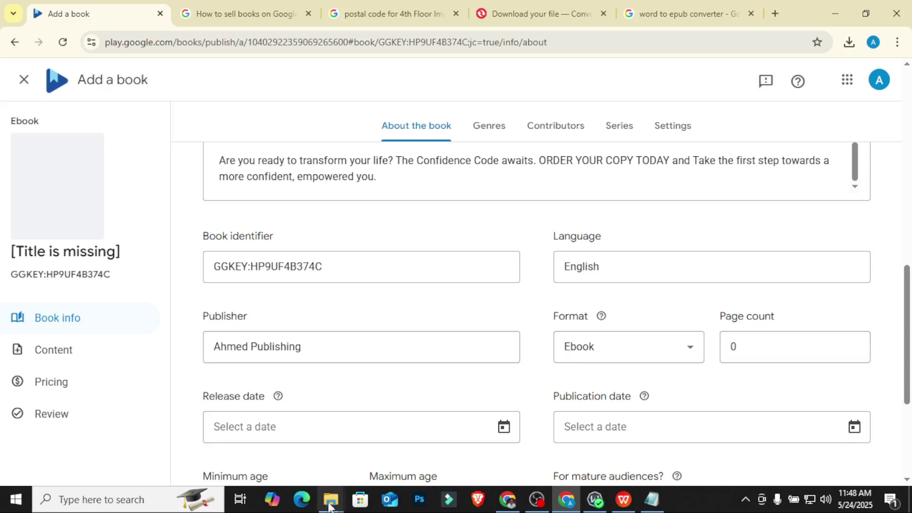
Step: Open The-Confident-Woman.epub in WPS and scroll its title and contents pages, noting 156 pages
mouse_move(330, 510)
left_click(339, 445)
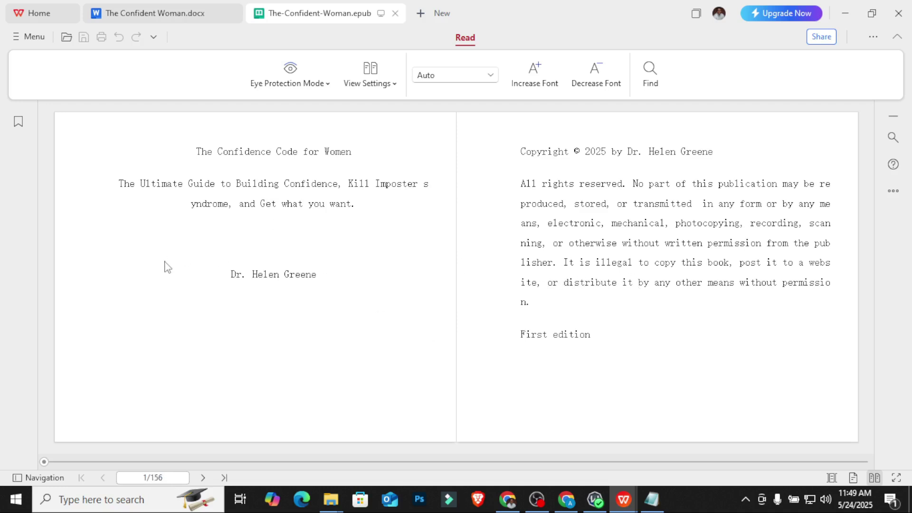
scroll(294, 285, "down", 1)
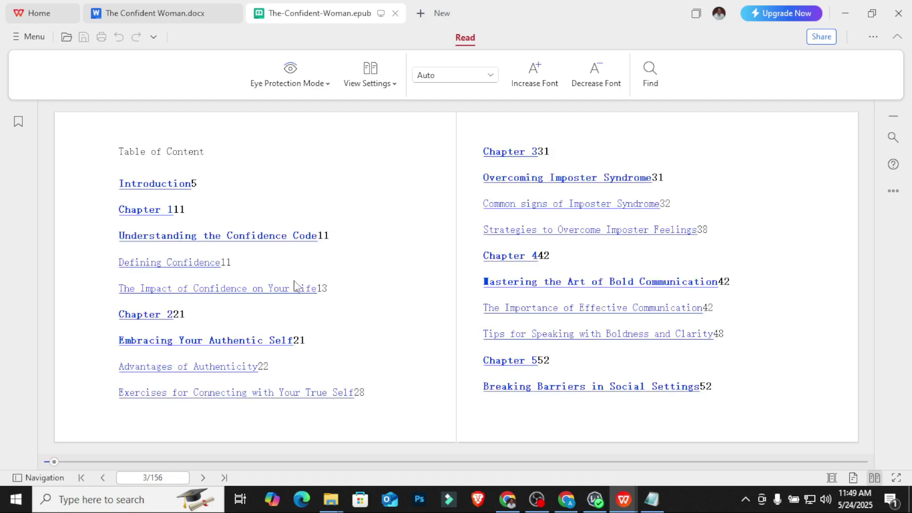
scroll(259, 304, "down", 1)
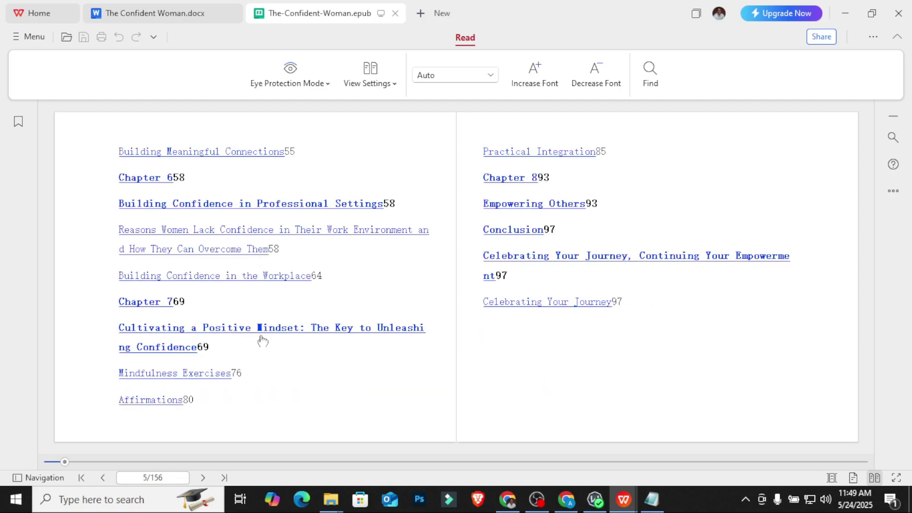
scroll(686, 301, "down", 1)
scroll(306, 269, "up", 2)
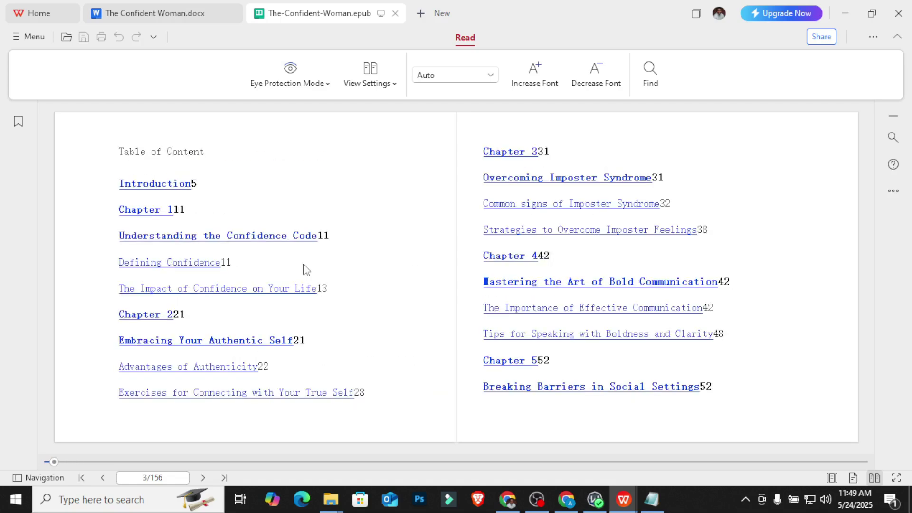
scroll(305, 270, "up", 1)
scroll(305, 271, "down", 1)
Step: Change the page count from 0 to 156 and cancel the Change Book Identifier warning
left_click(566, 499)
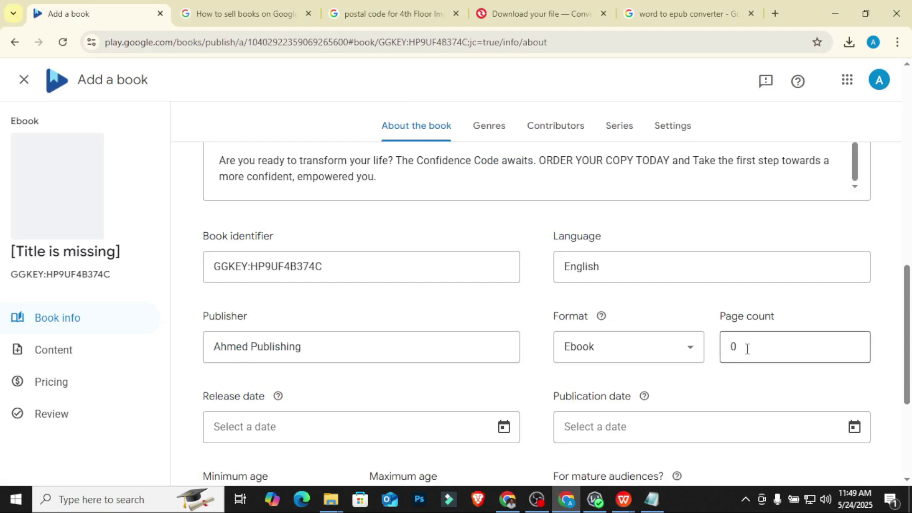
left_click_drag(746, 347, 723, 357)
type("1")
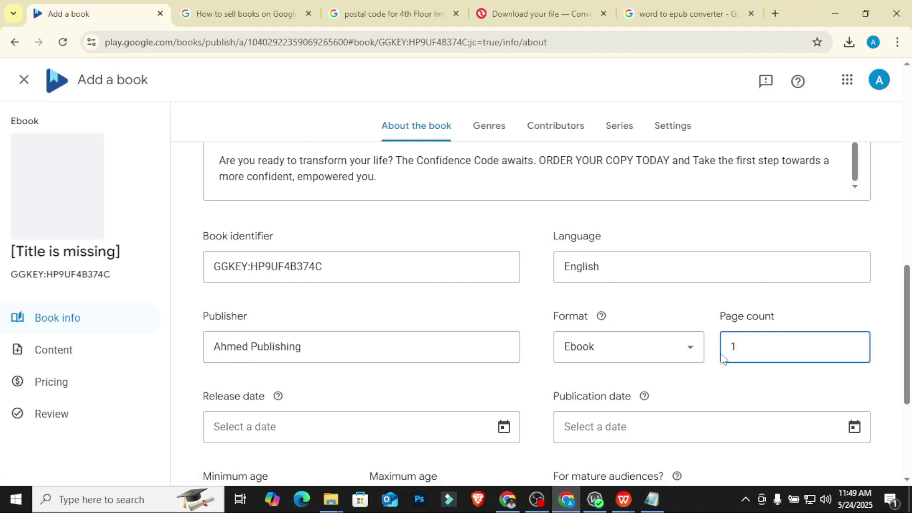
type("56")
left_click(487, 308)
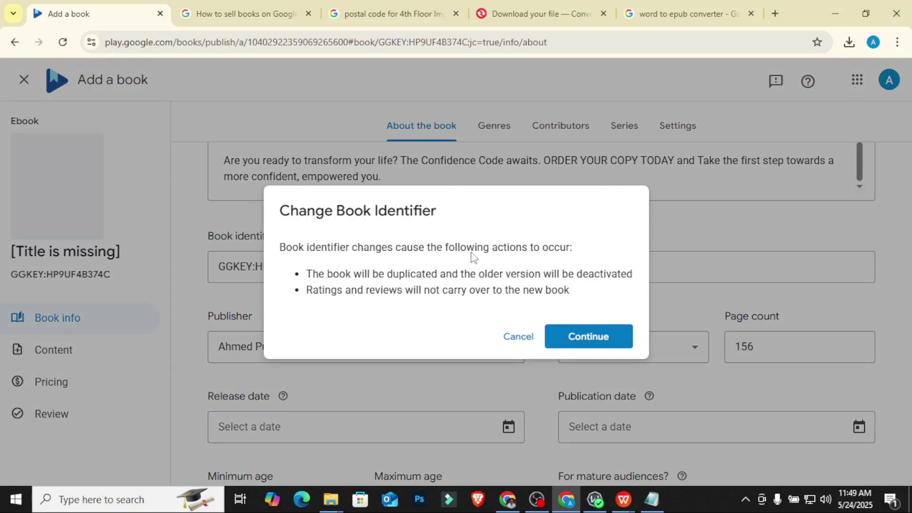
left_click(512, 337)
scroll(677, 305, "down", 3)
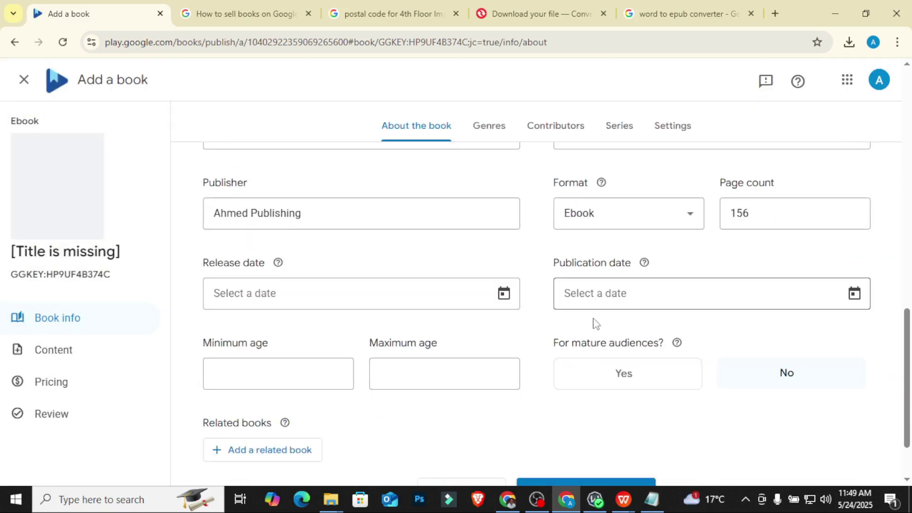
Step: Answer No to 'For mature audiences?', checking the mature content help
left_click(796, 373)
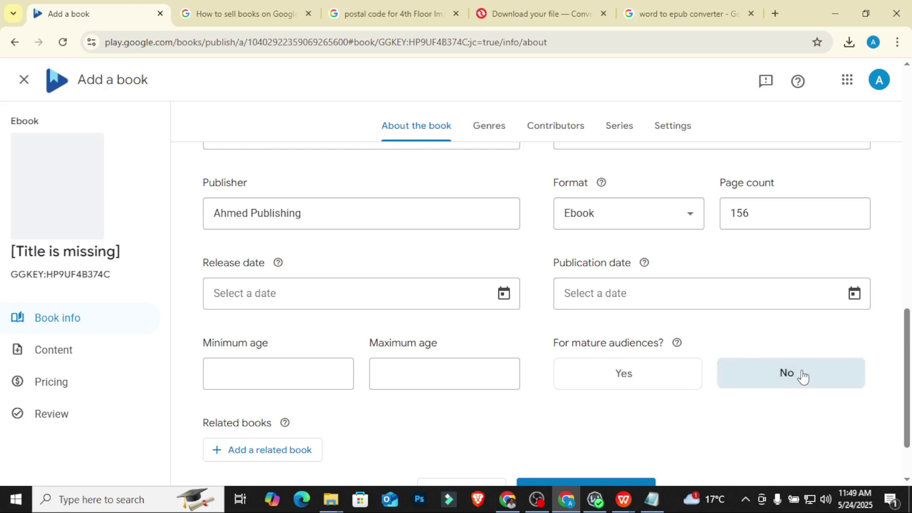
left_click(791, 374)
left_click(676, 343)
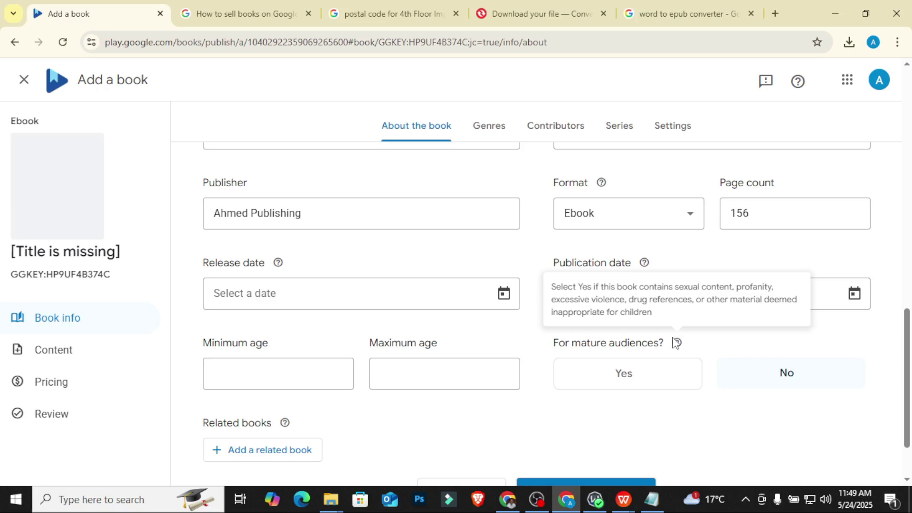
left_click(806, 374)
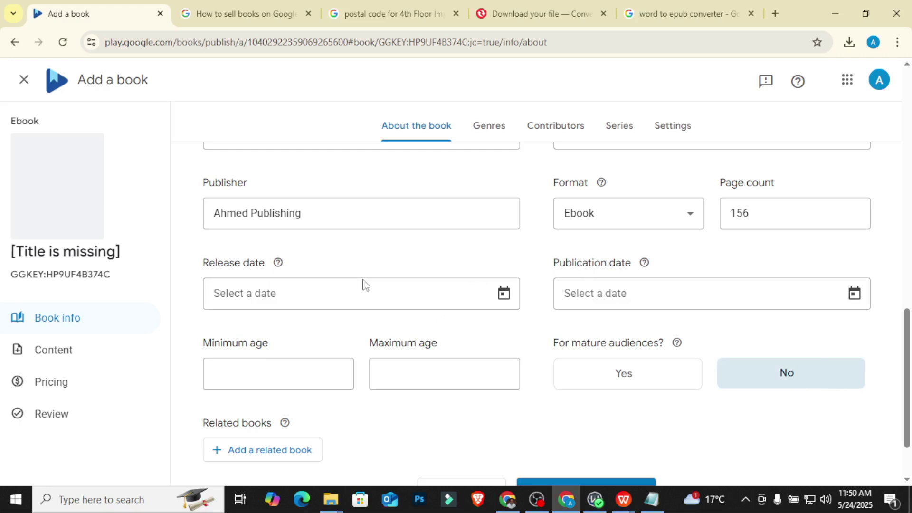
Step: Review the publication date help, then save the book details with Save & Continue
left_click(645, 264)
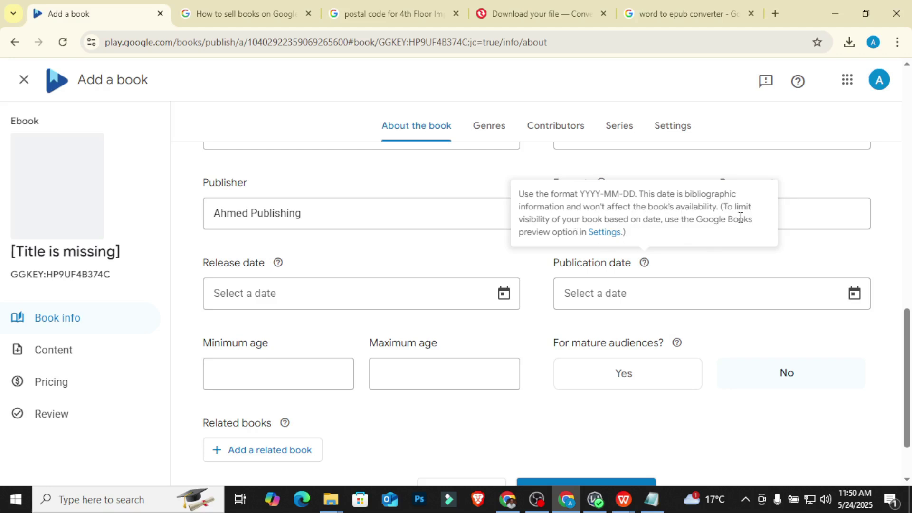
left_click(679, 266)
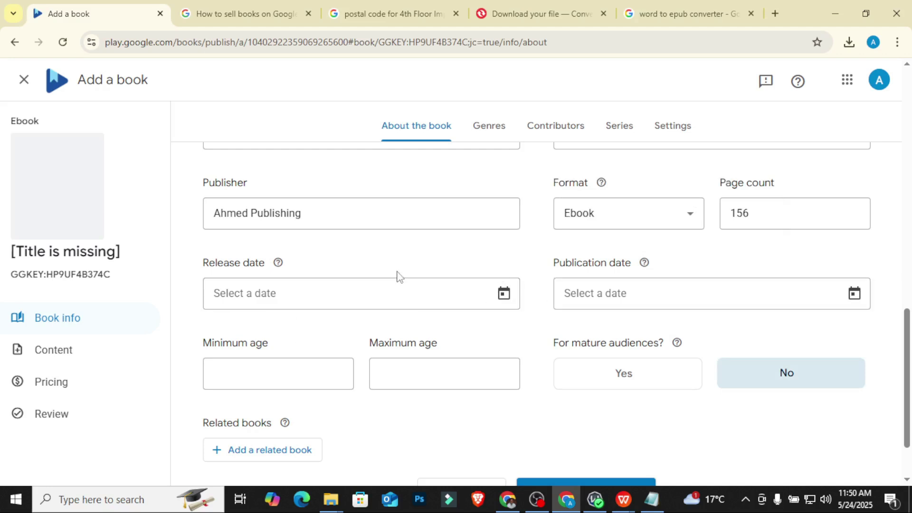
scroll(465, 288, "up", 1)
scroll(464, 287, "up", 1)
scroll(465, 297, "down", 3)
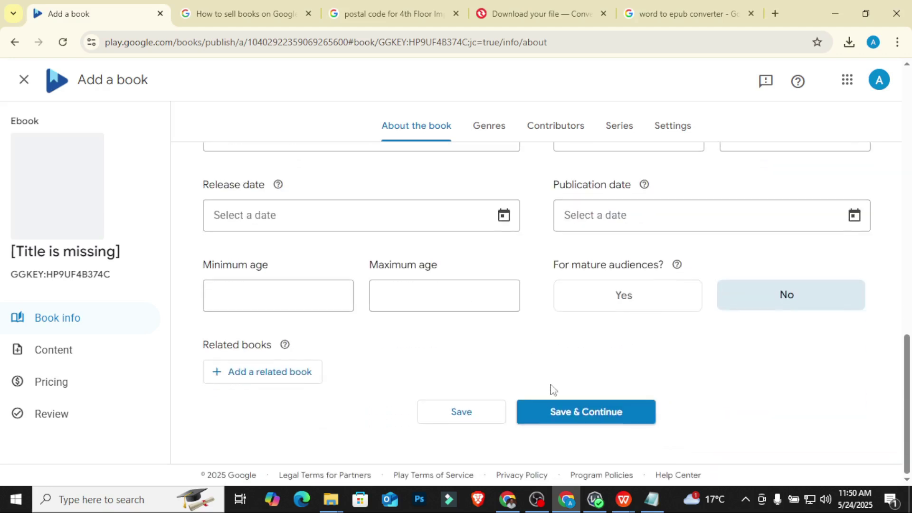
left_click(545, 415)
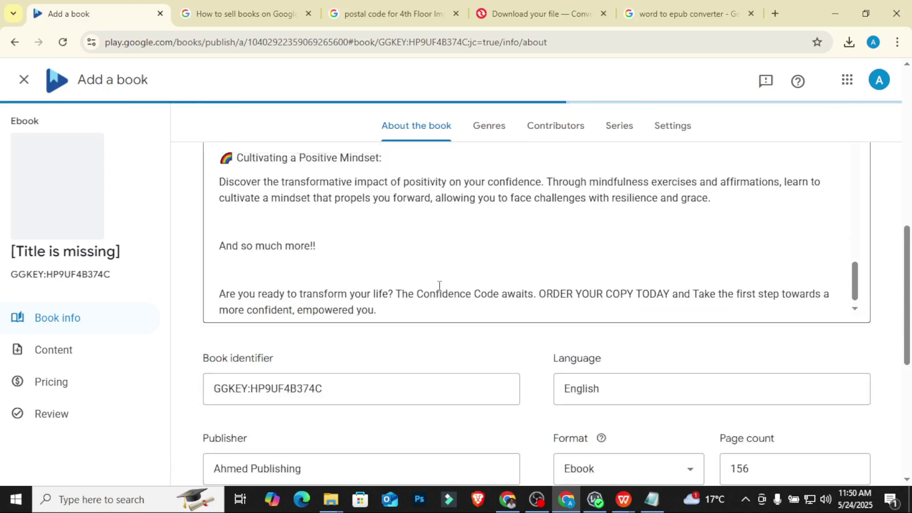
Step: Set the genre classification scheme to BIC (UK and Australia)
scroll(439, 291, "down", 3)
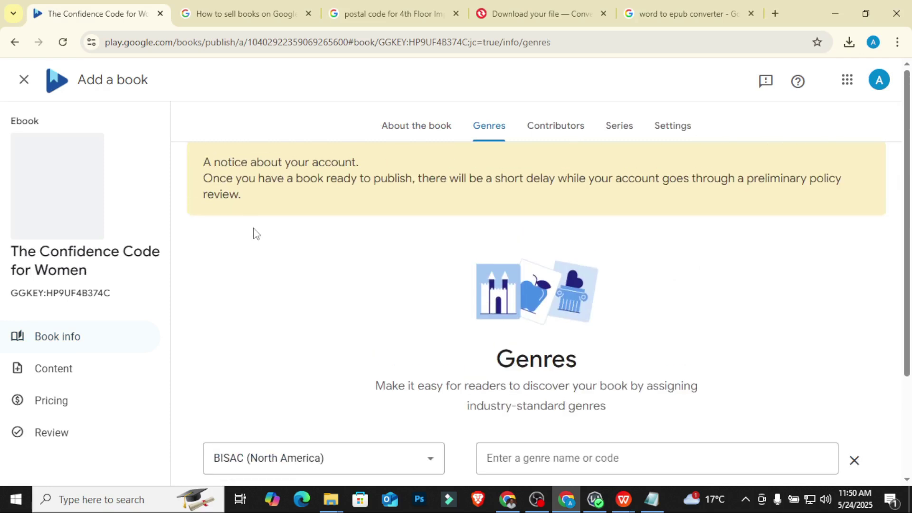
scroll(257, 234, "down", 3)
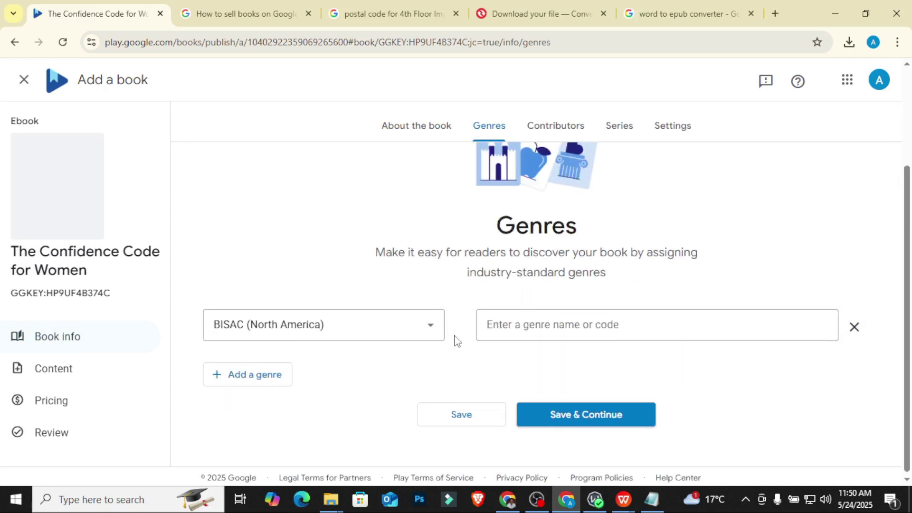
left_click(370, 332)
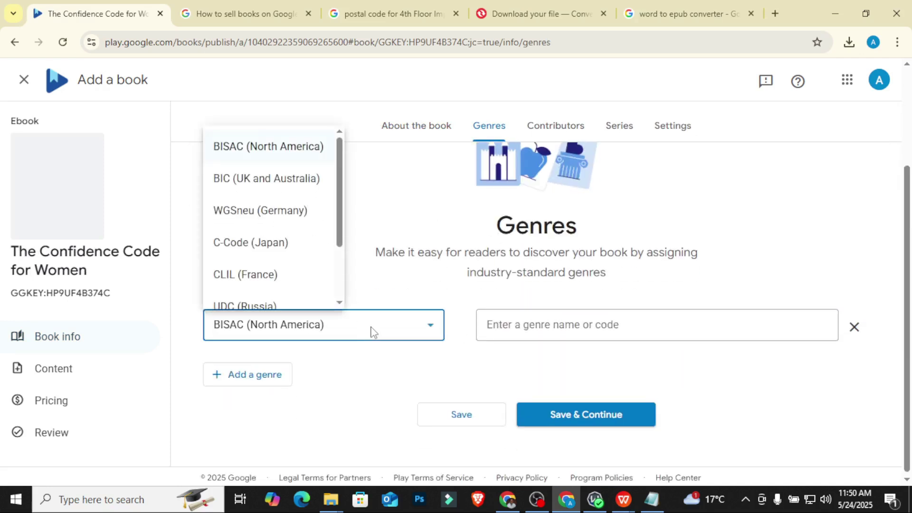
left_click(265, 185)
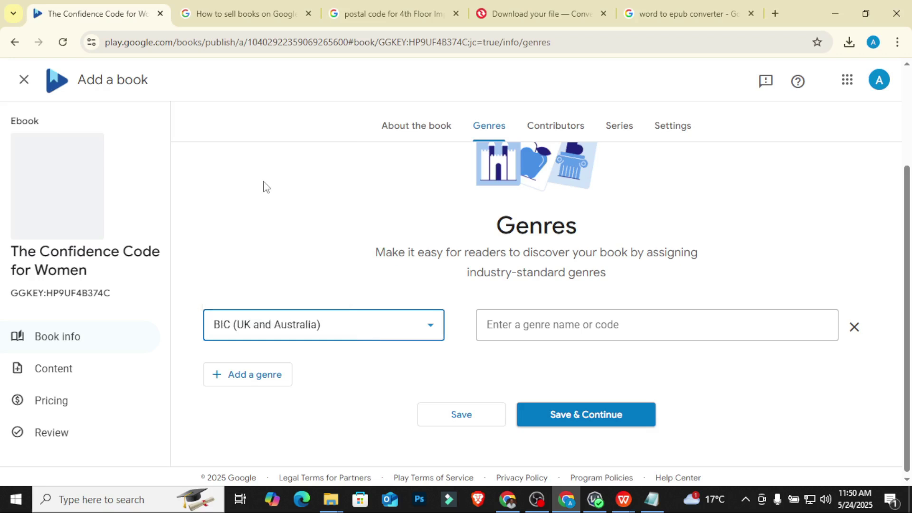
left_click(380, 332)
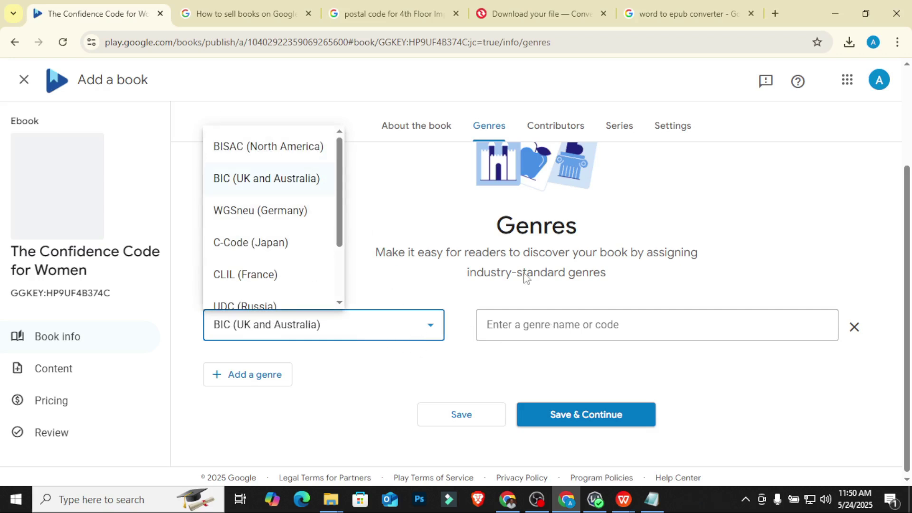
left_click(289, 191)
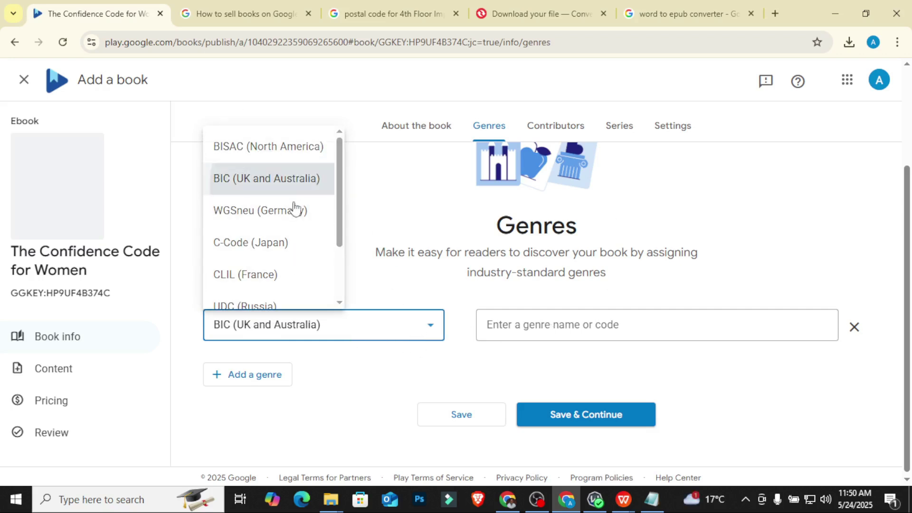
Step: Choose Advice on parenting as the first BIC genre
left_click(611, 332)
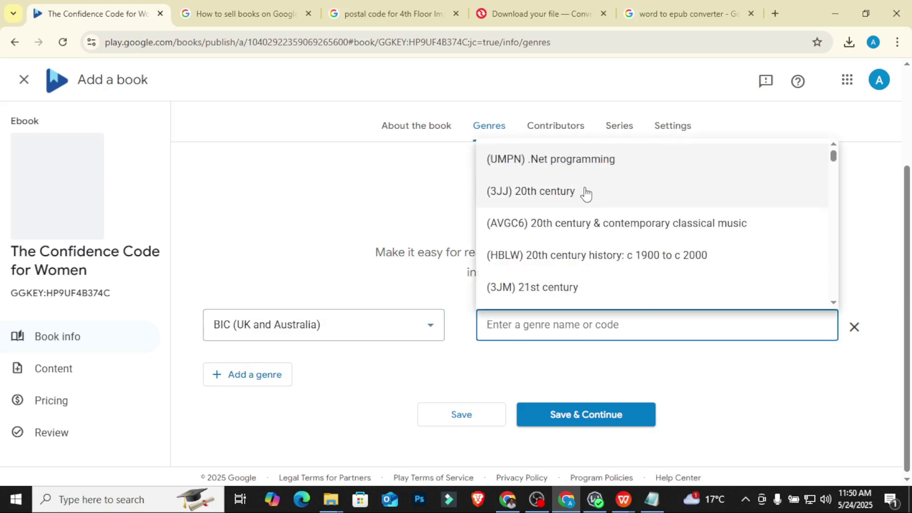
scroll(586, 195, "down", 5)
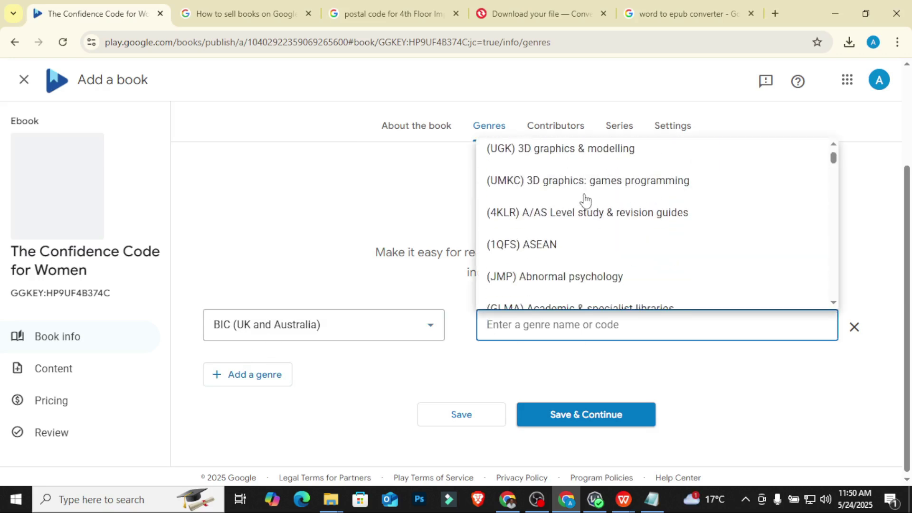
scroll(586, 200, "down", 1)
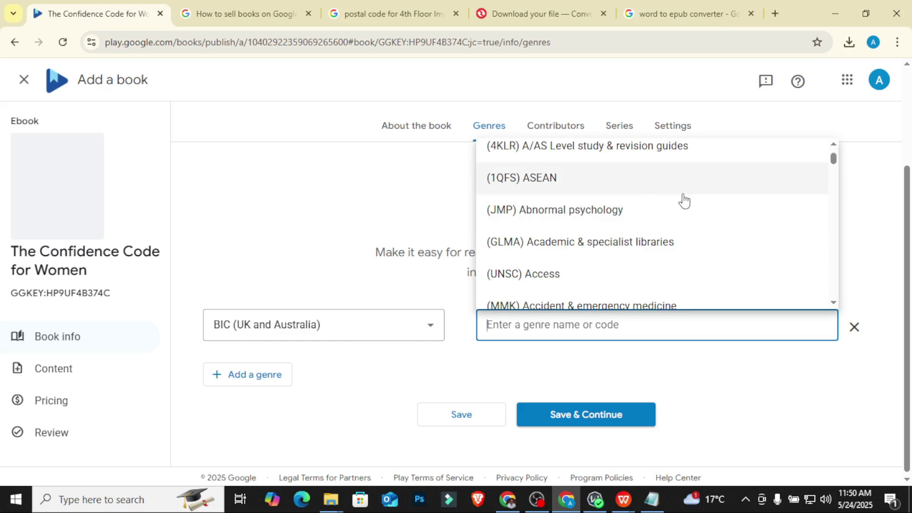
scroll(637, 226, "down", 1)
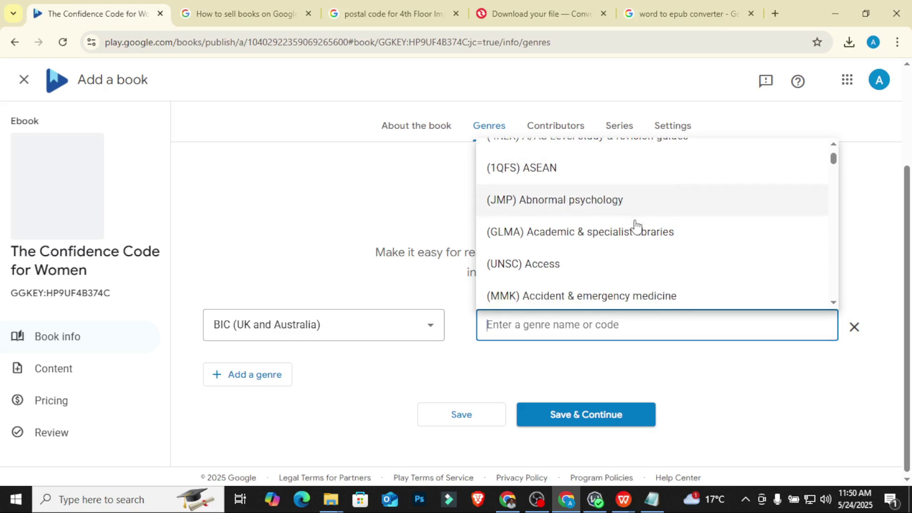
scroll(617, 226, "down", 1)
scroll(684, 242, "down", 1)
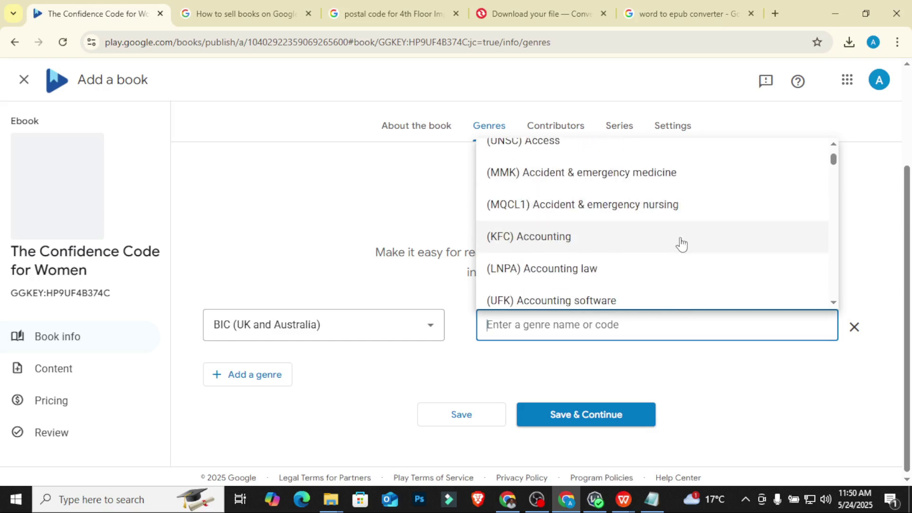
scroll(618, 216, "down", 1)
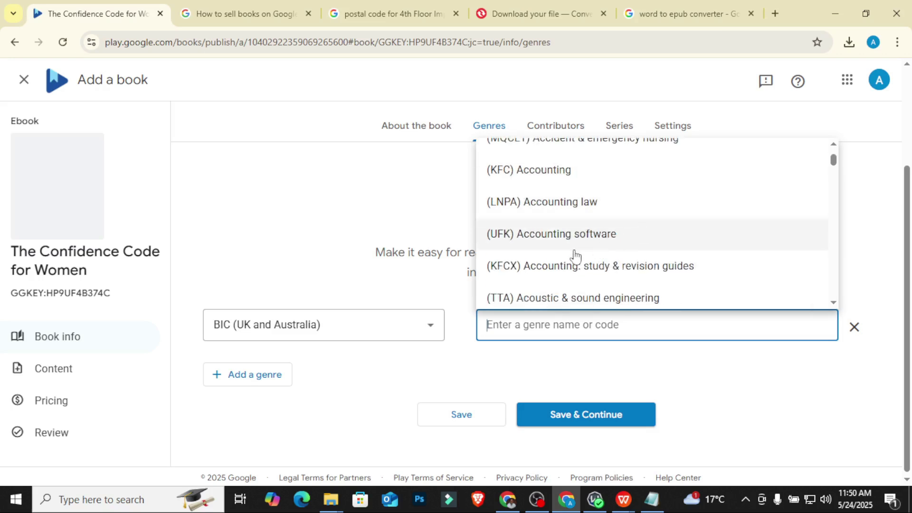
scroll(575, 256, "down", 5)
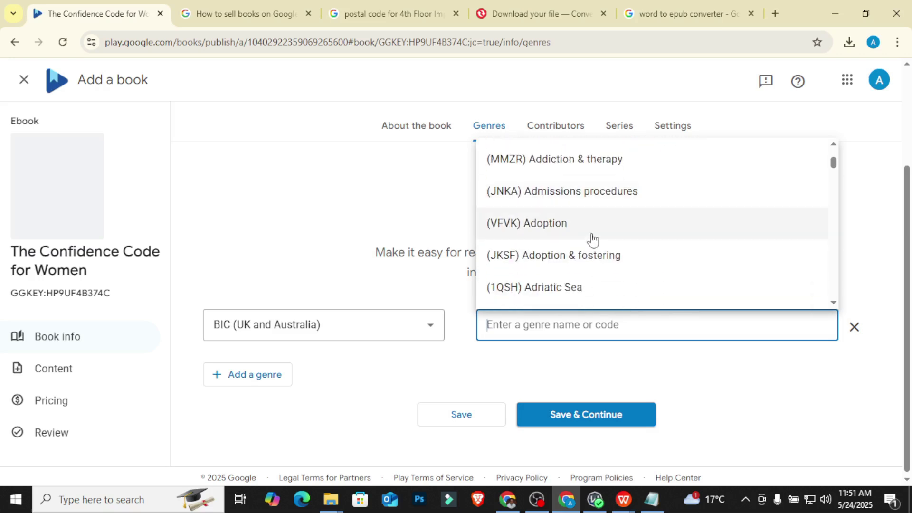
scroll(593, 238, "down", 2)
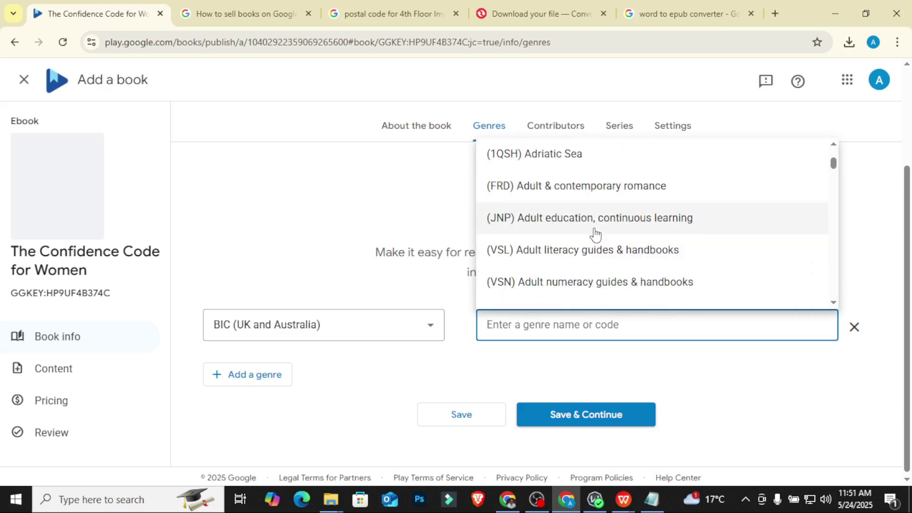
scroll(640, 221, "down", 3)
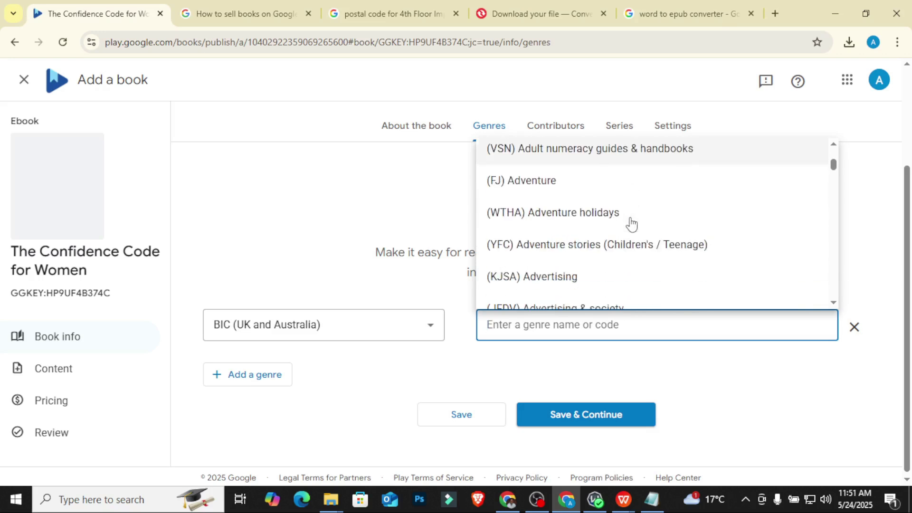
scroll(631, 226, "down", 3)
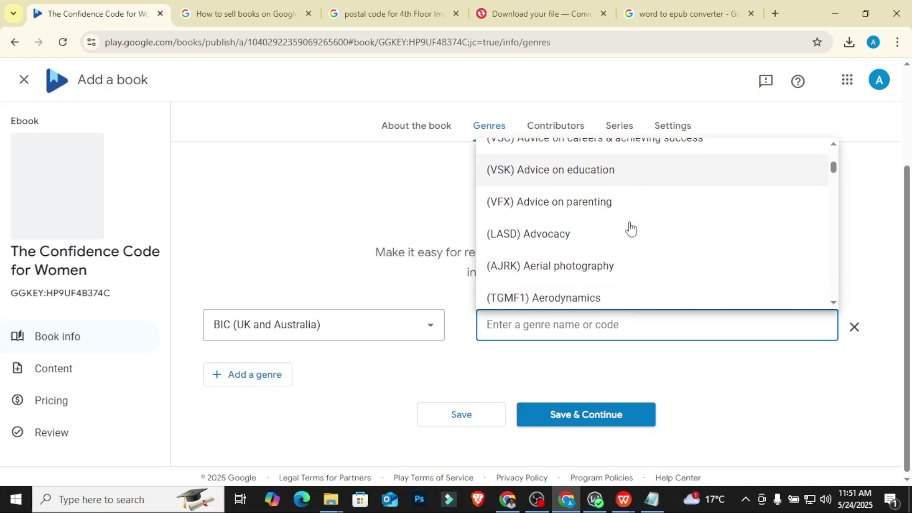
scroll(670, 209, "down", 1)
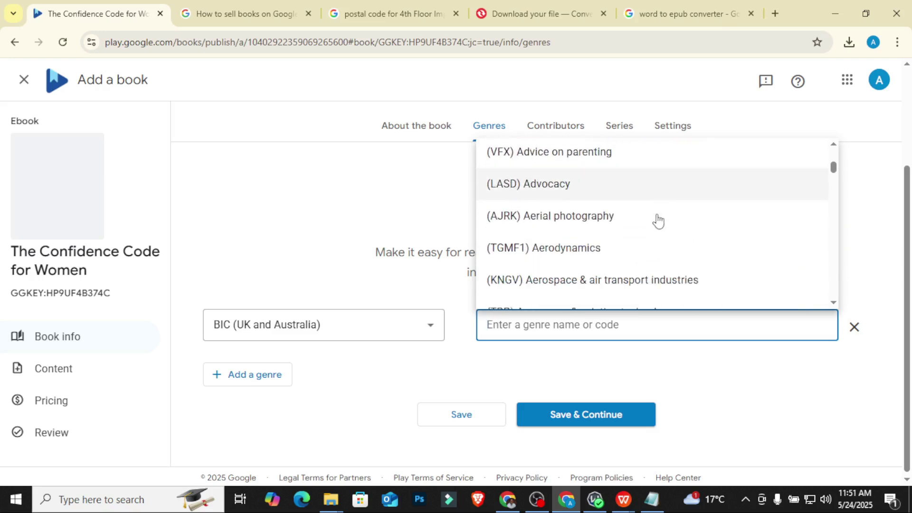
scroll(657, 217, "up", 1)
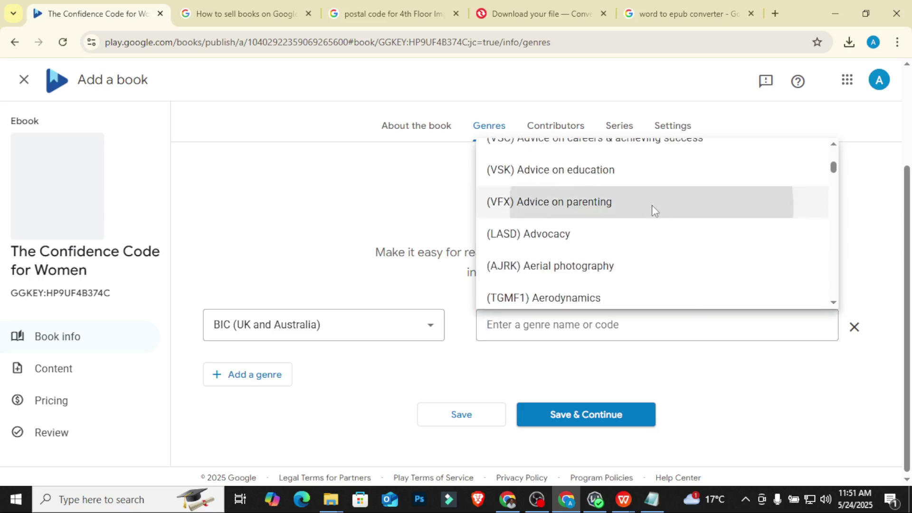
left_click(652, 204)
Step: Add a second genre row set to Adult literacy guides & handbooks
left_click(245, 375)
left_click(613, 380)
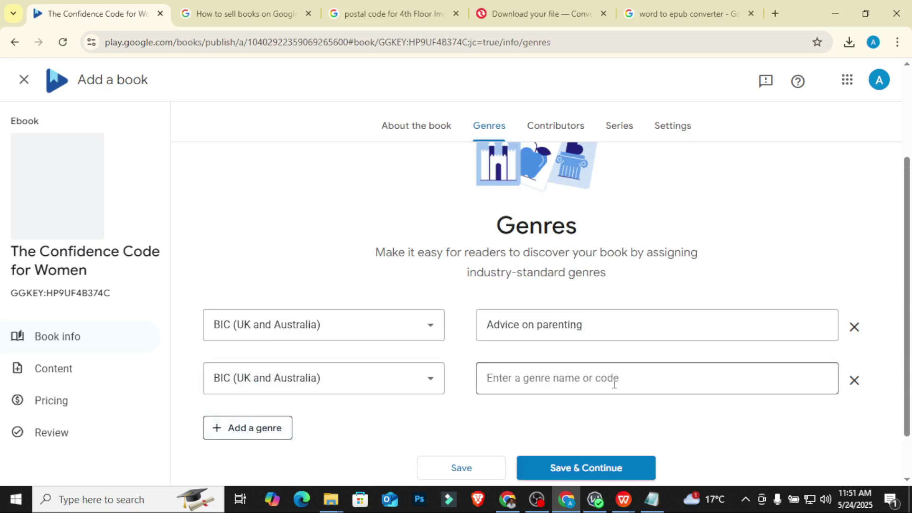
scroll(598, 285, "down", 3)
scroll(582, 298, "down", 6)
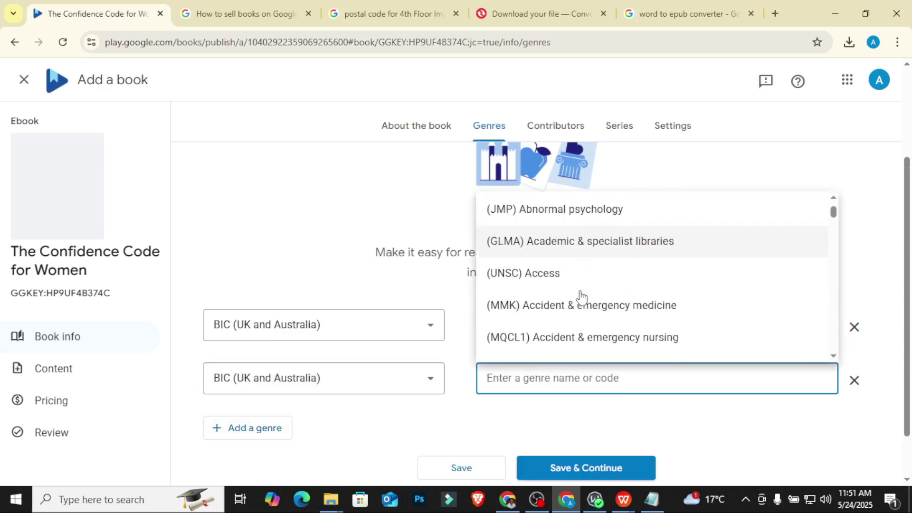
scroll(597, 311, "down", 3)
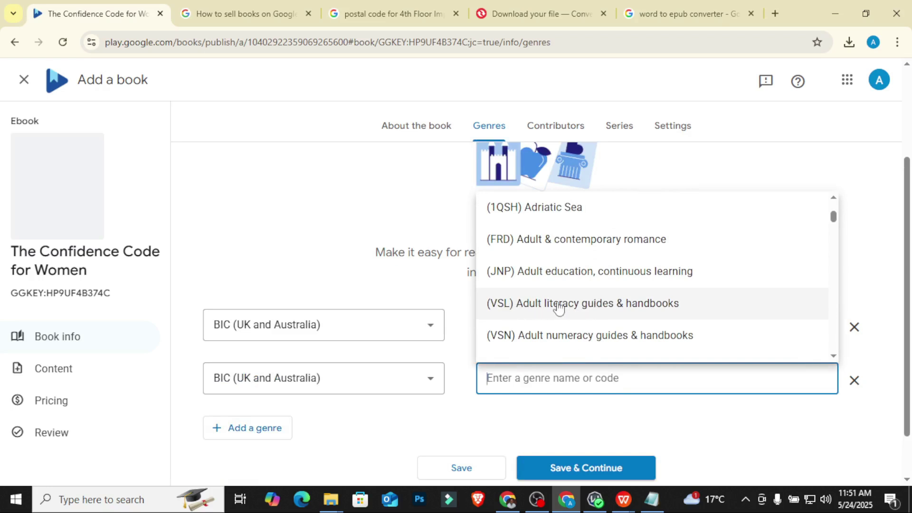
left_click(681, 309)
Step: Add a third genre row set to (VSPM) Assertiveness, motivation & self-esteem
left_click(248, 433)
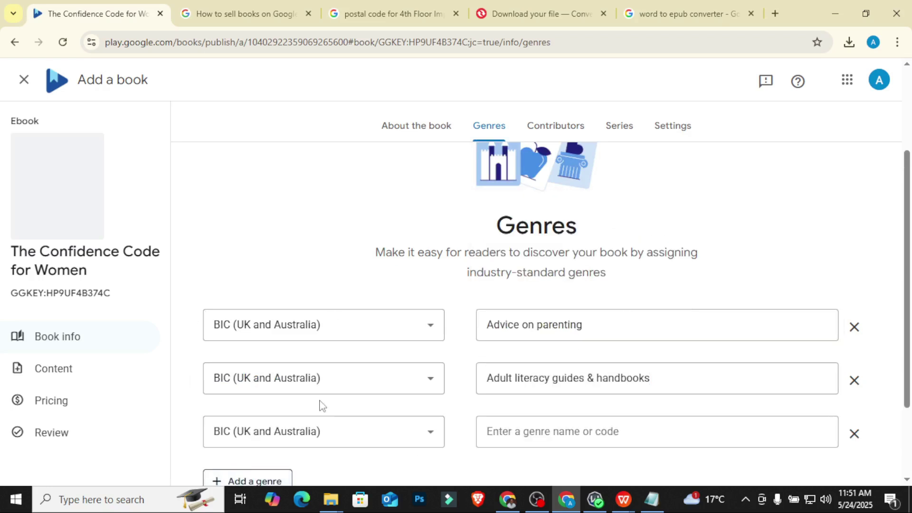
left_click(671, 432)
scroll(631, 330, "down", 6)
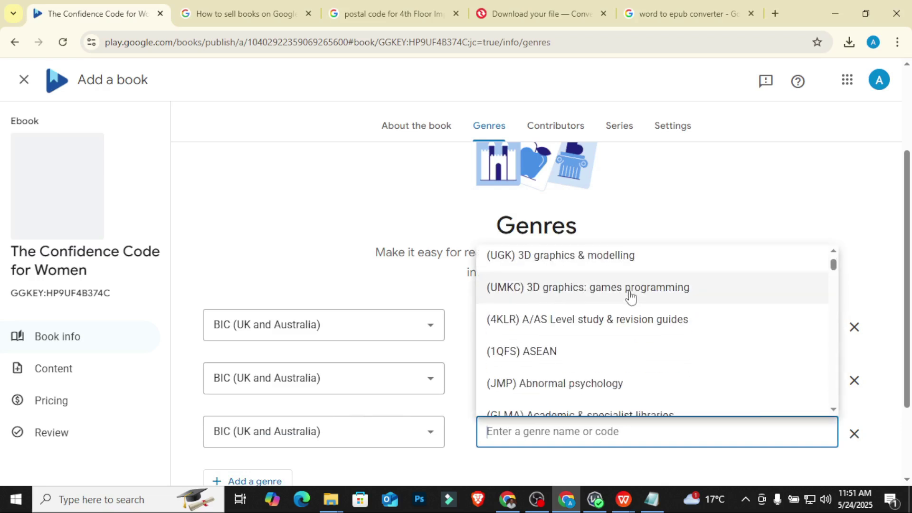
scroll(739, 306, "down", 8)
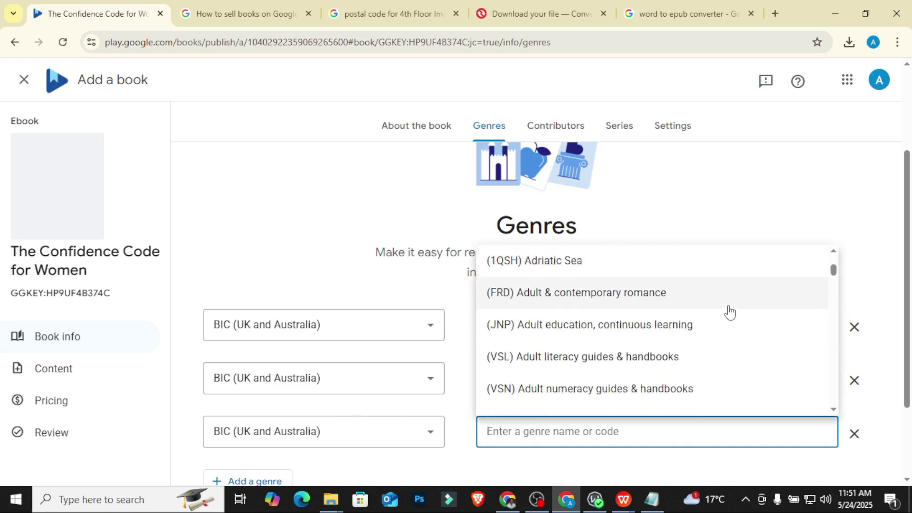
scroll(729, 316, "down", 6)
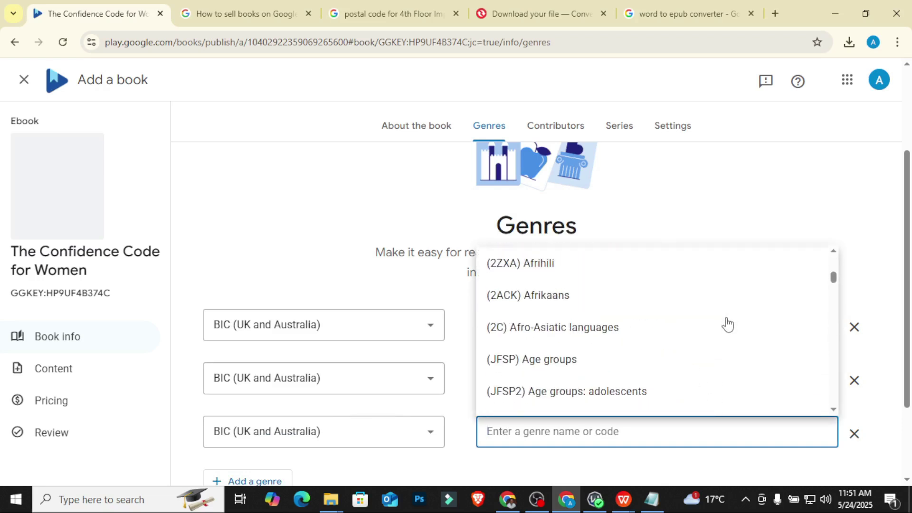
scroll(727, 325, "down", 3)
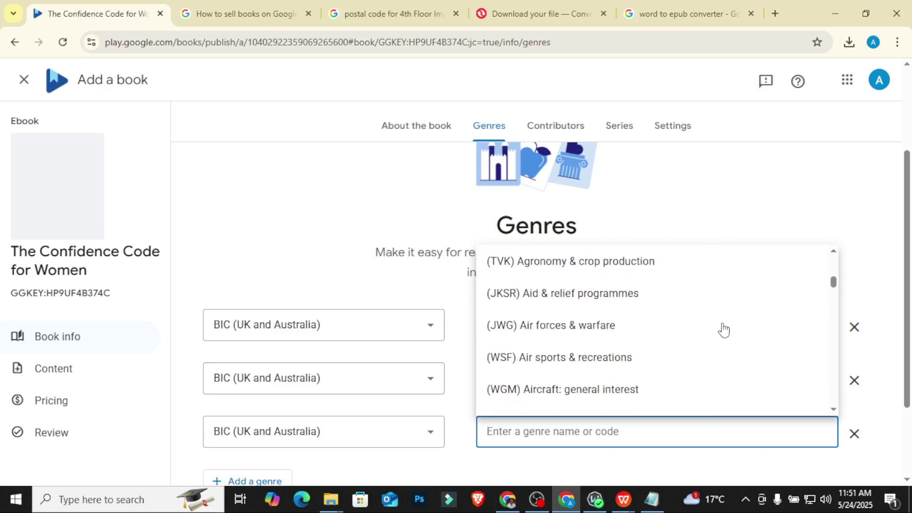
scroll(723, 329, "down", 8)
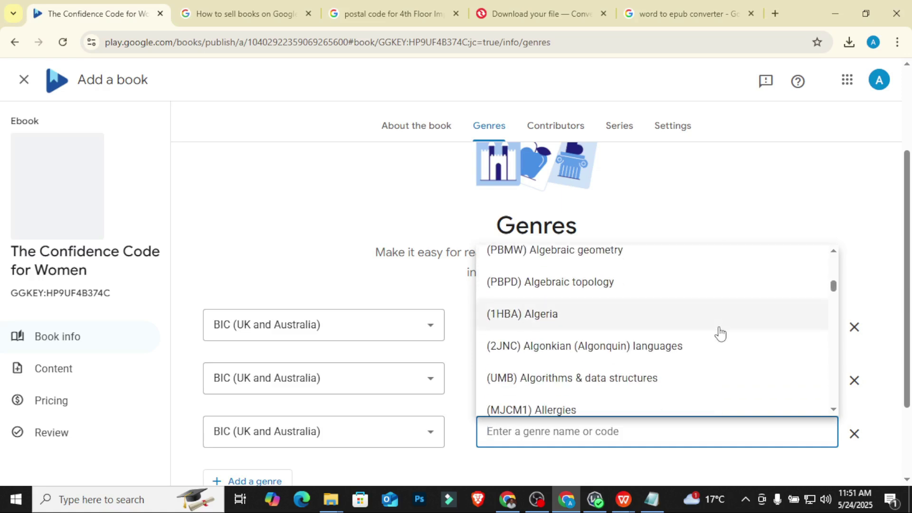
scroll(719, 333, "down", 8)
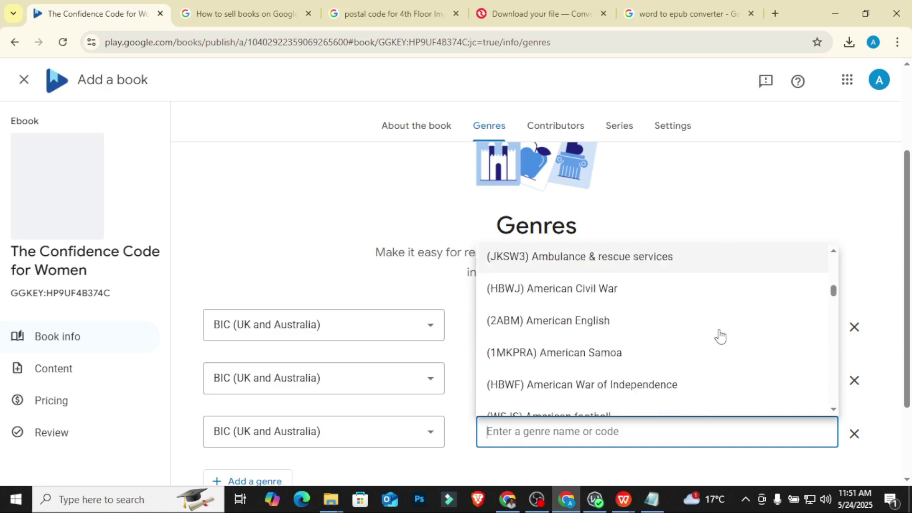
scroll(720, 335, "down", 5)
scroll(721, 336, "down", 6)
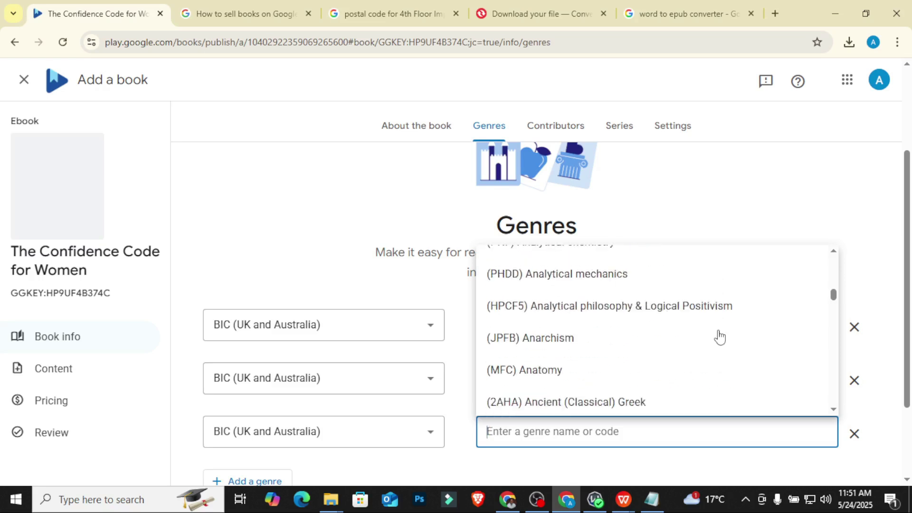
scroll(720, 336, "down", 9)
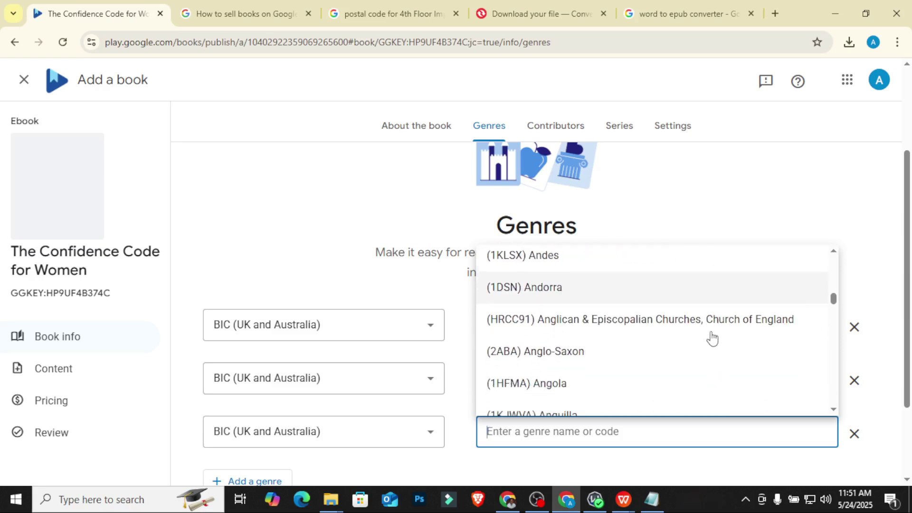
scroll(712, 339, "down", 10)
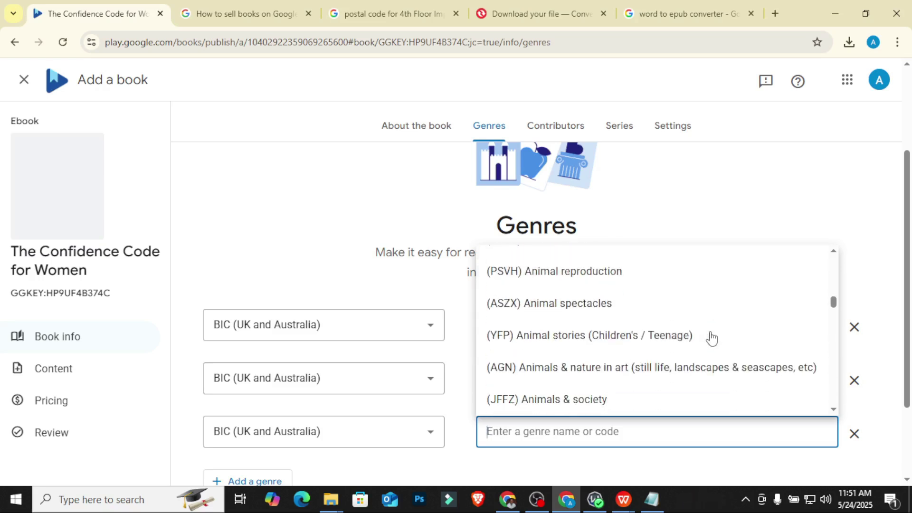
scroll(711, 339, "down", 12)
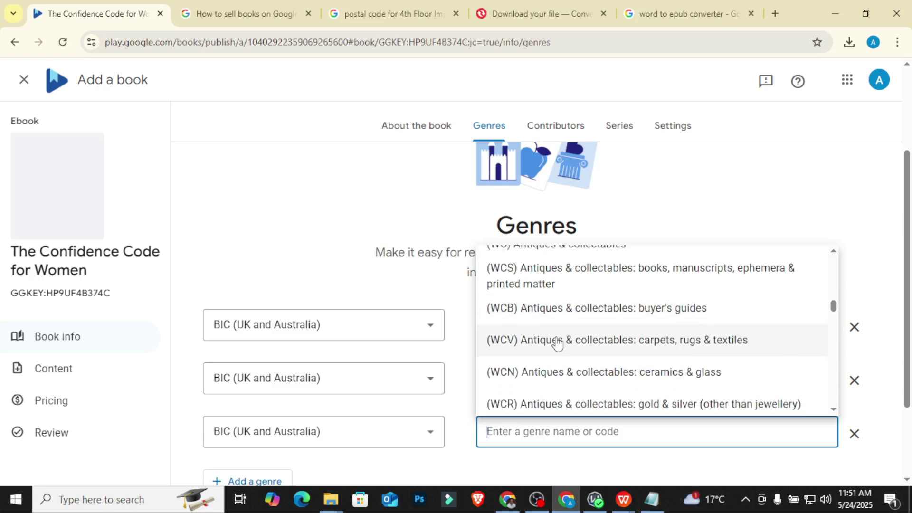
scroll(554, 345, "down", 12)
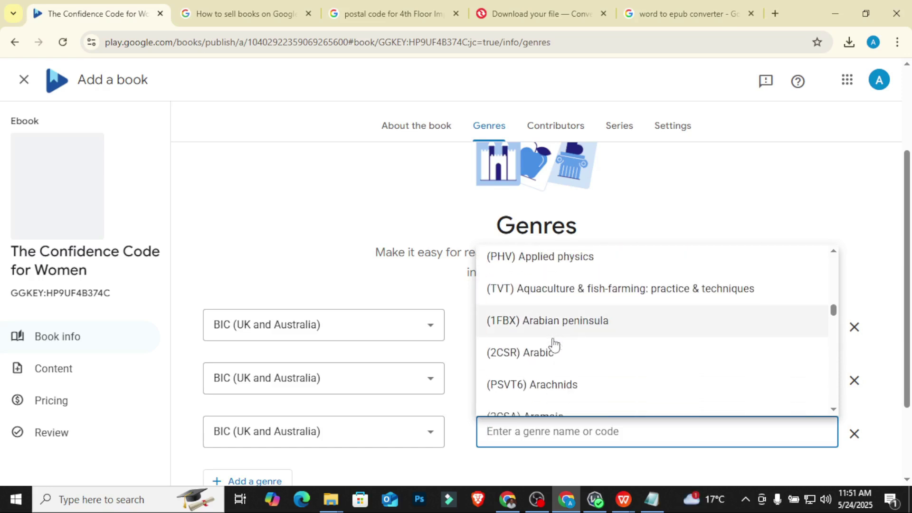
scroll(554, 345, "down", 4)
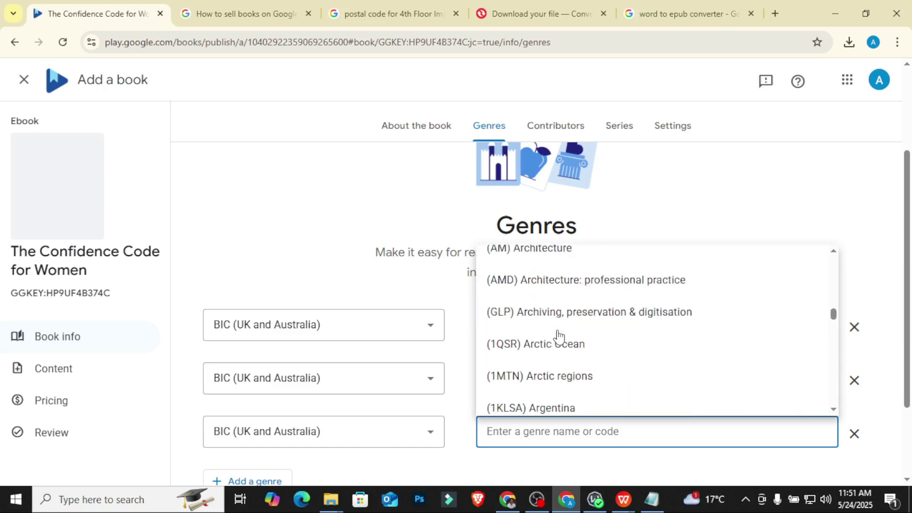
scroll(559, 336, "down", 8)
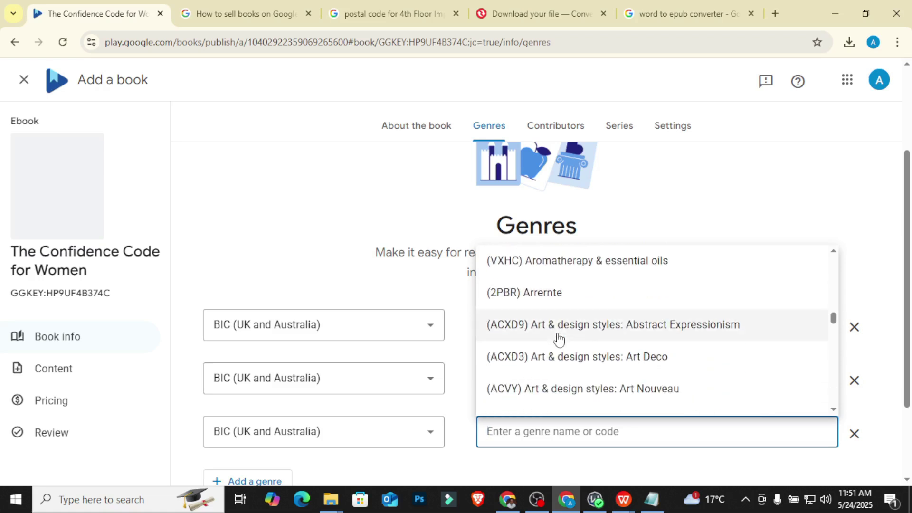
scroll(558, 341, "down", 10)
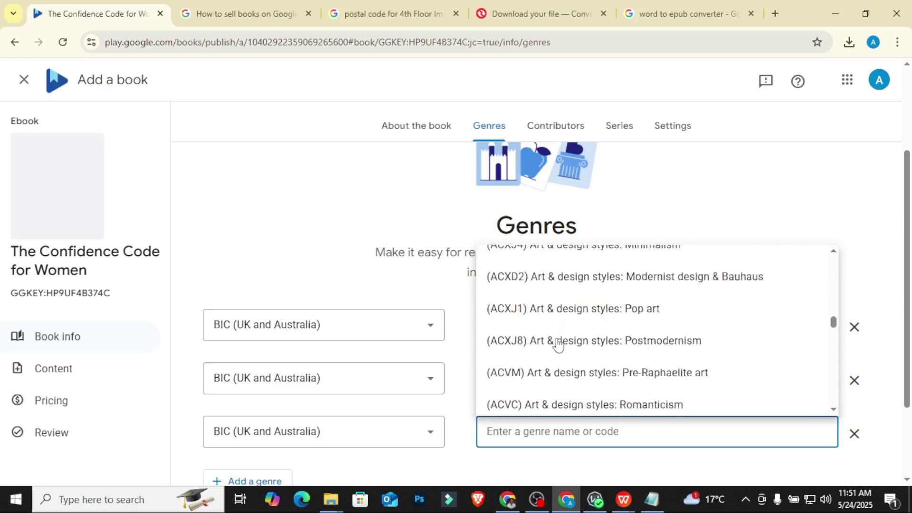
scroll(559, 343, "down", 10)
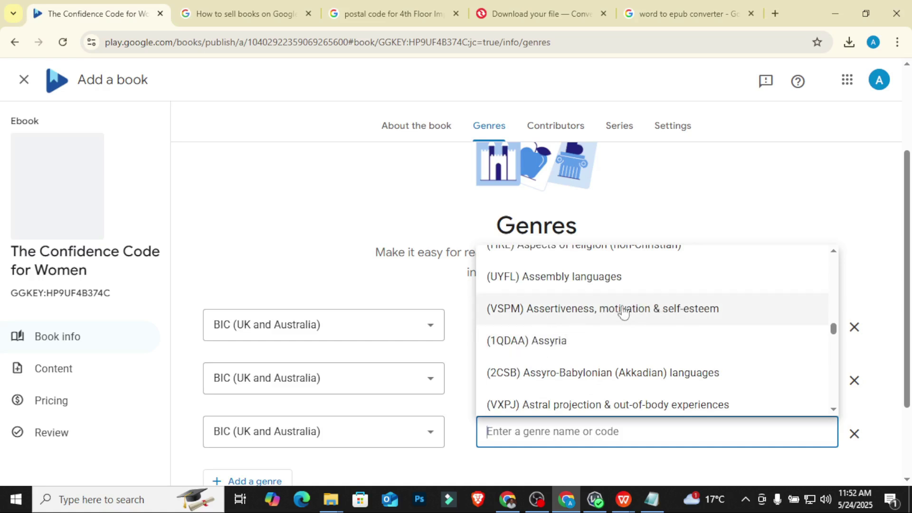
left_click(639, 312)
Step: Save the genres and continue to the Contributors section
scroll(698, 335, "down", 3)
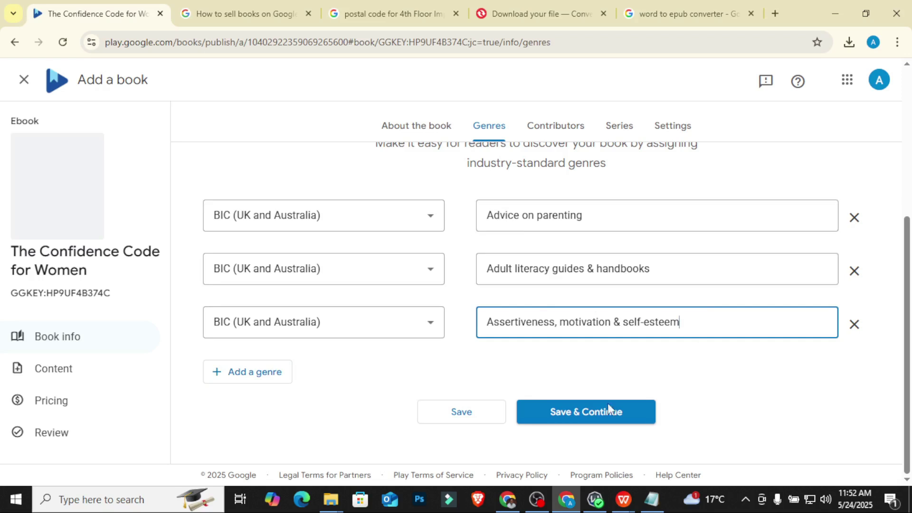
left_click(604, 415)
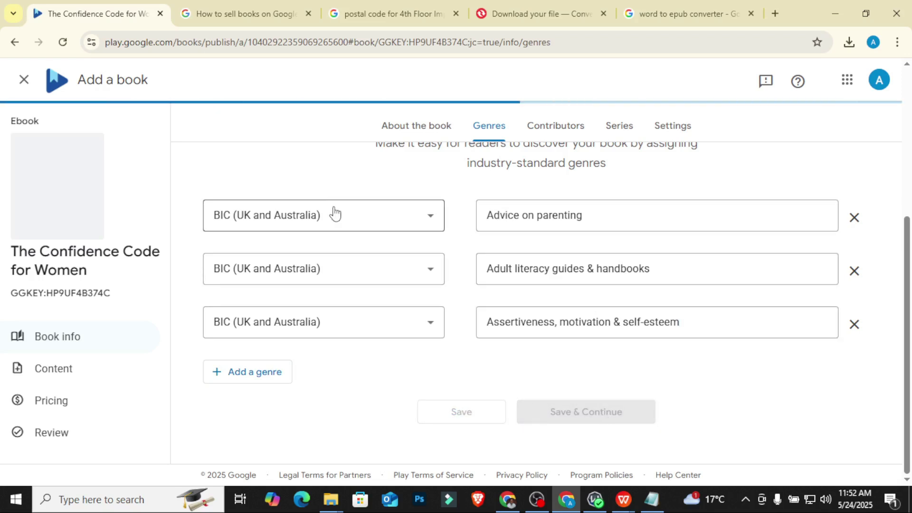
scroll(361, 266, "down", 3)
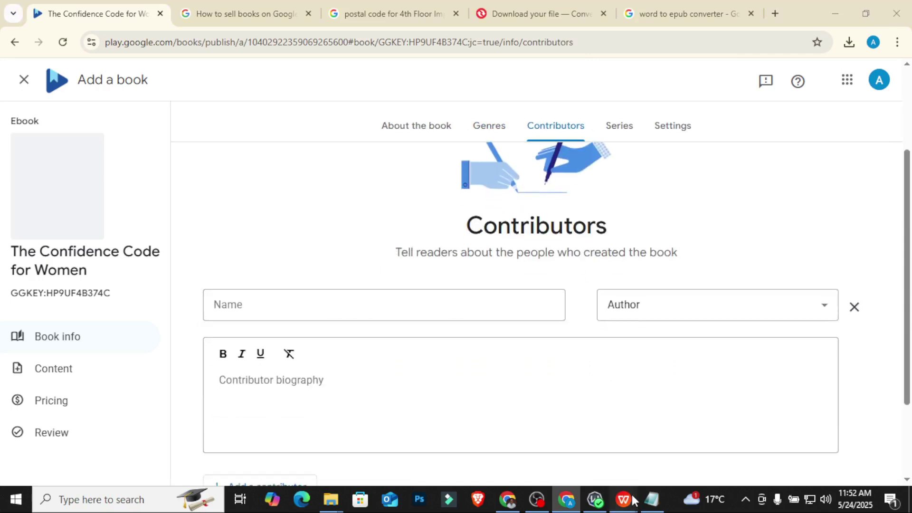
Step: Select the author's name on the title page of The Confident Woman.docx in WPS Writer
mouse_move(623, 499)
left_click(581, 428)
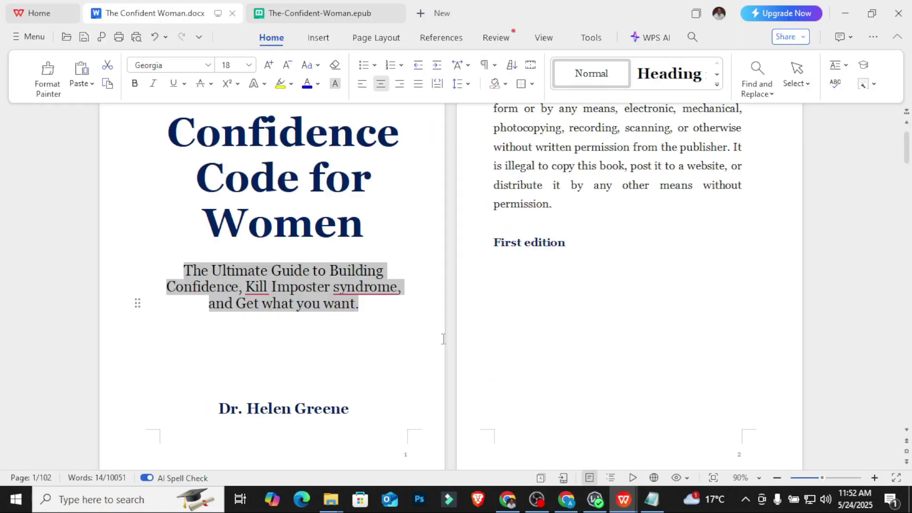
scroll(349, 314, "down", 1)
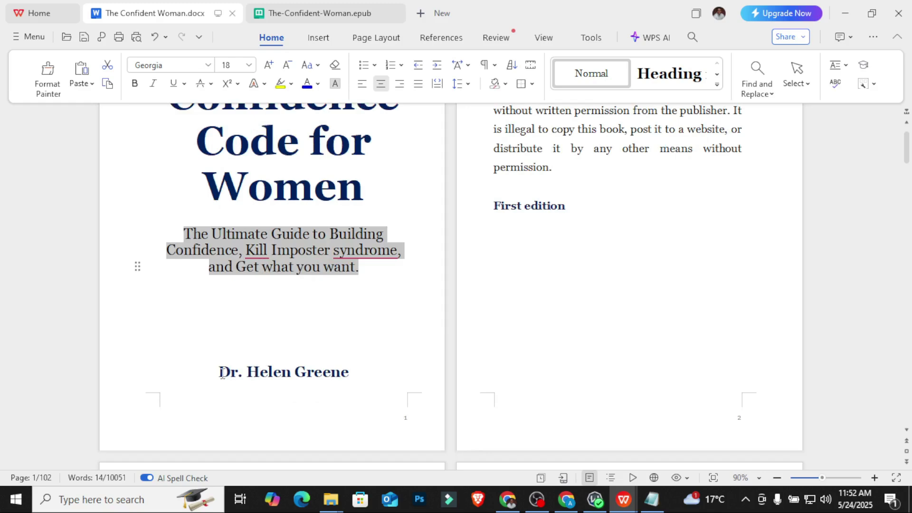
left_click_drag(222, 373, 350, 373)
key("ctrl+c")
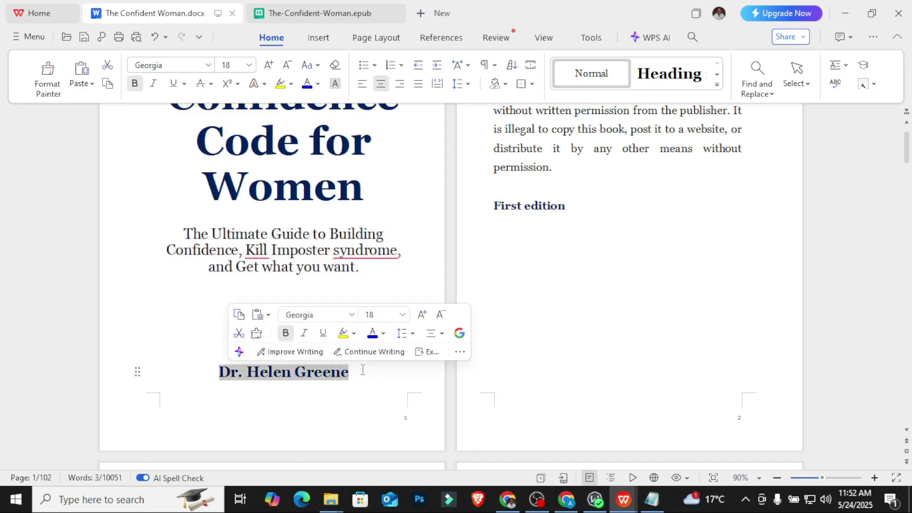
scroll(356, 330, "down", 5)
scroll(357, 331, "up", 3)
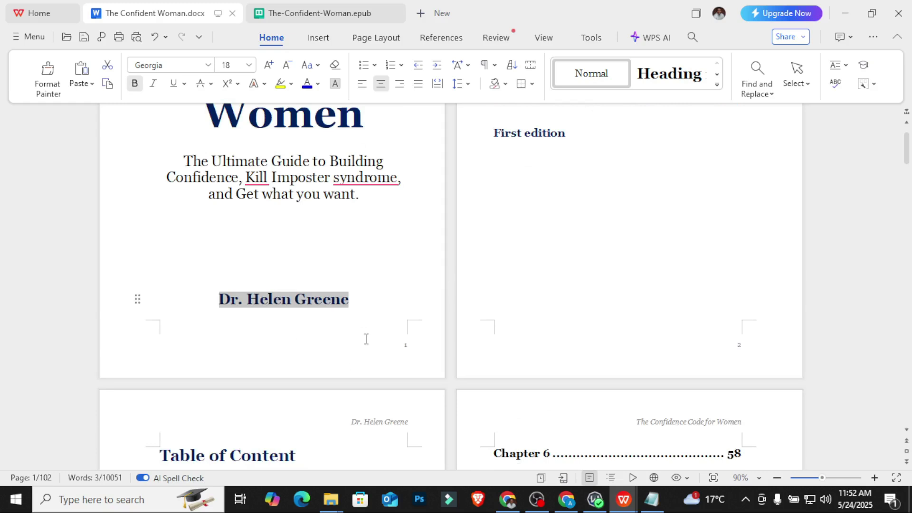
Step: Paste the author's name into the contributor Name field and save with Save & Continue
left_click(566, 499)
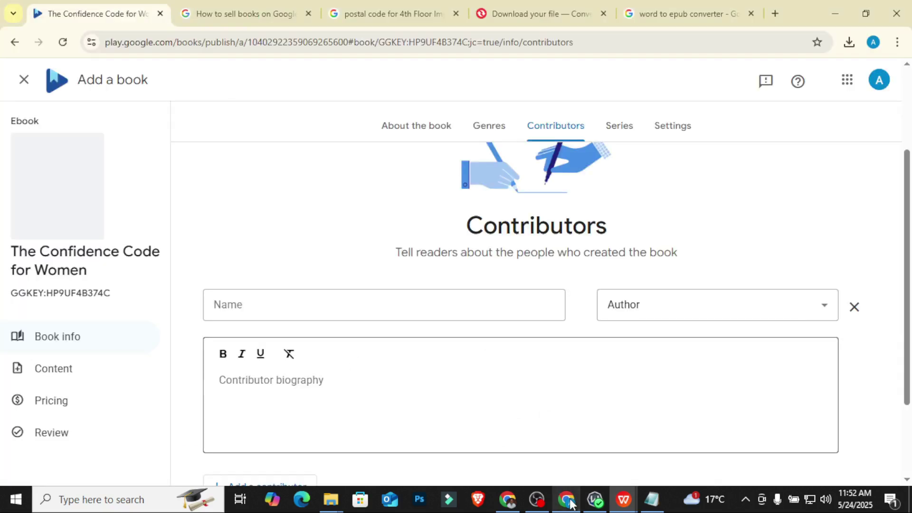
left_click(300, 311)
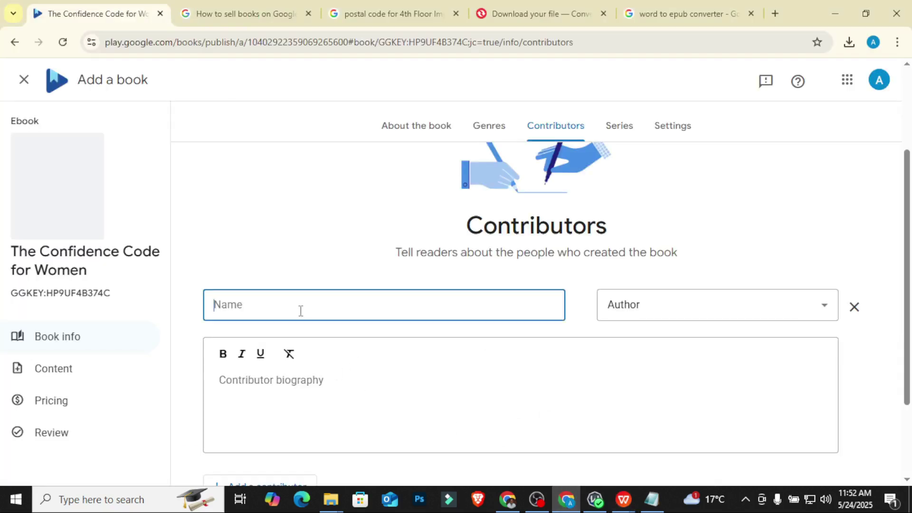
key("ctrl+v")
left_click(279, 277)
scroll(279, 277, "down", 3)
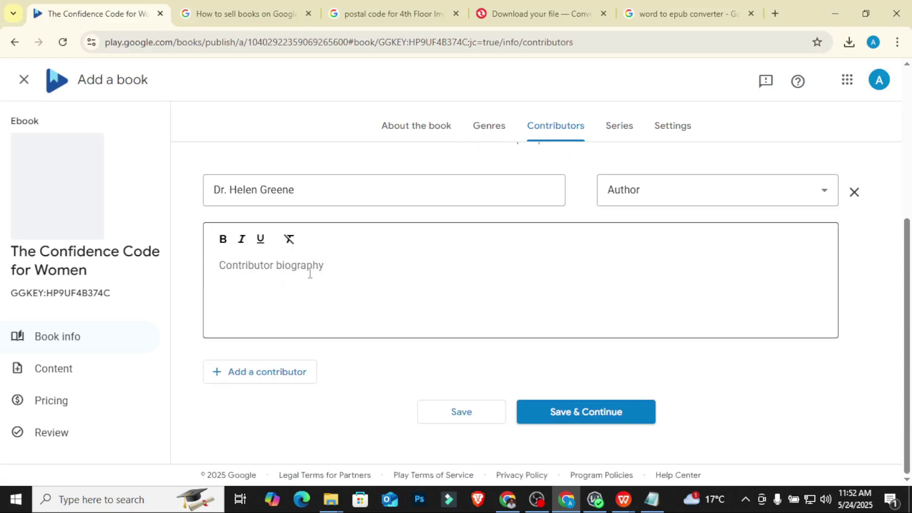
left_click(578, 423)
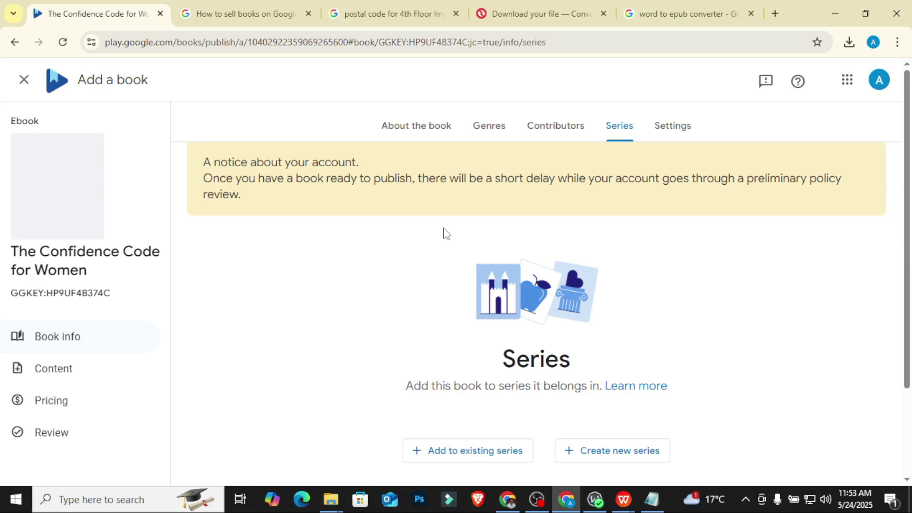
Step: Continue past the Series tab without adding the book to a series
scroll(539, 155, "down", 3)
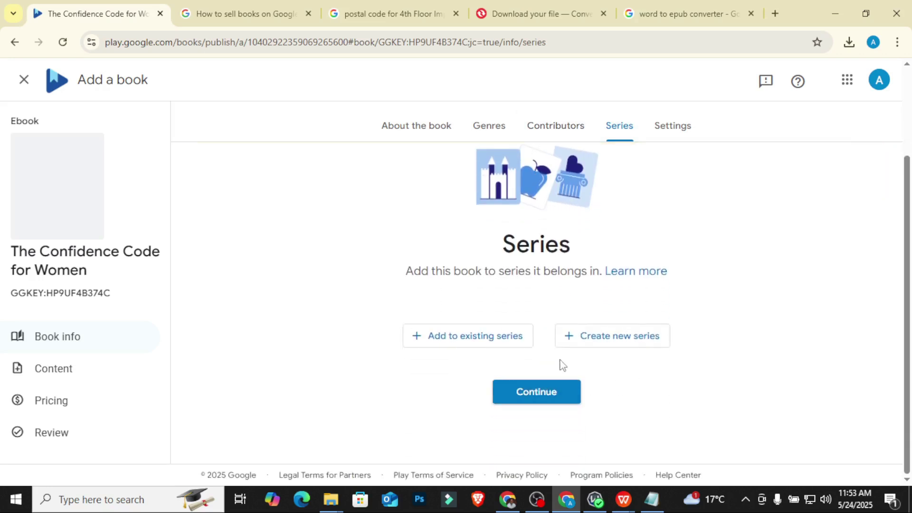
left_click(543, 398)
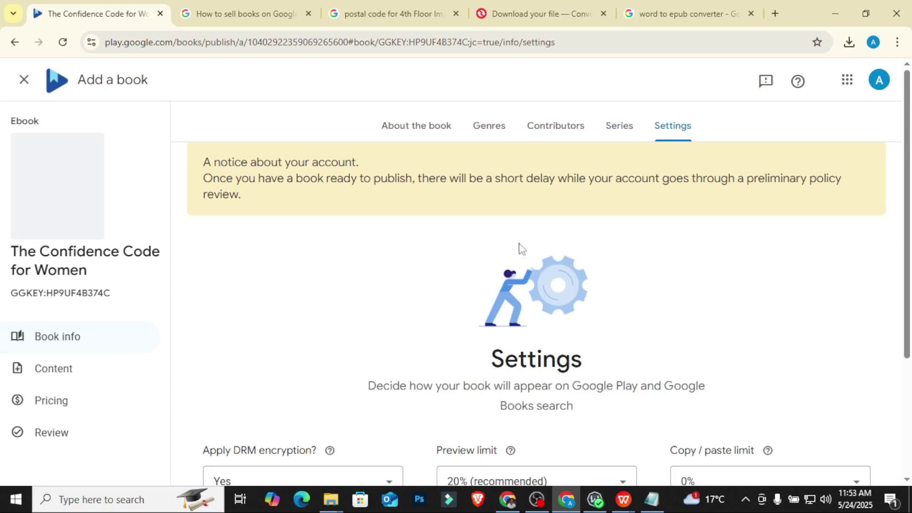
Step: Keep DRM Yes, 20% preview limit and 0% copy/paste limit, and save the settings
scroll(420, 233, "down", 4)
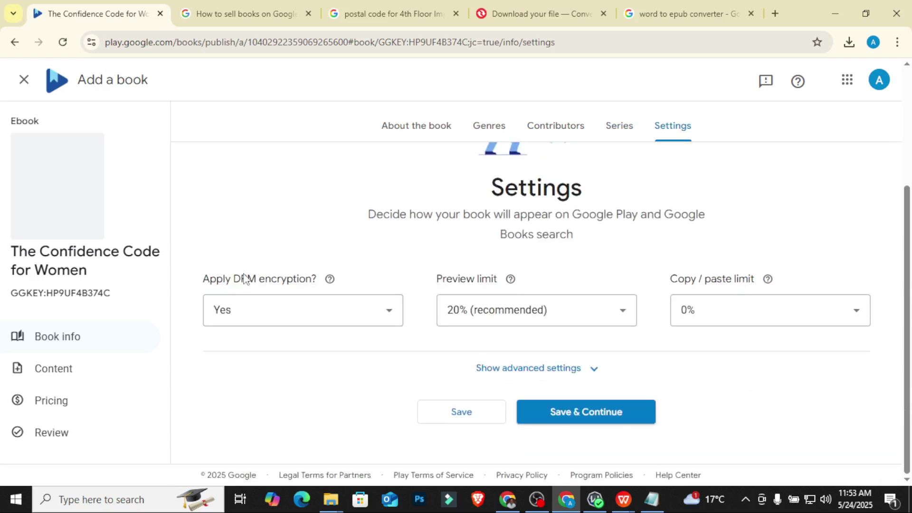
left_click(329, 280)
mouse_move(744, 280)
left_click(621, 318)
scroll(509, 171, "up", 4)
left_click(635, 304)
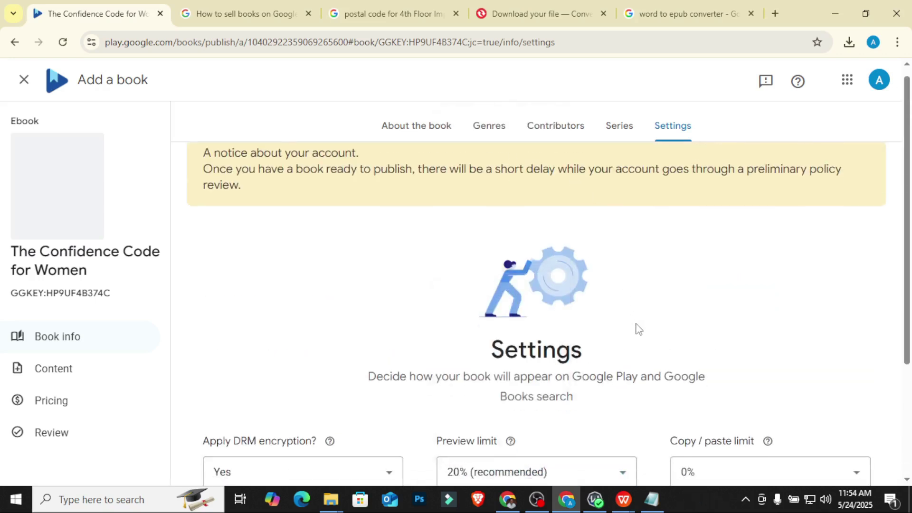
scroll(618, 356, "down", 4)
left_click(620, 411)
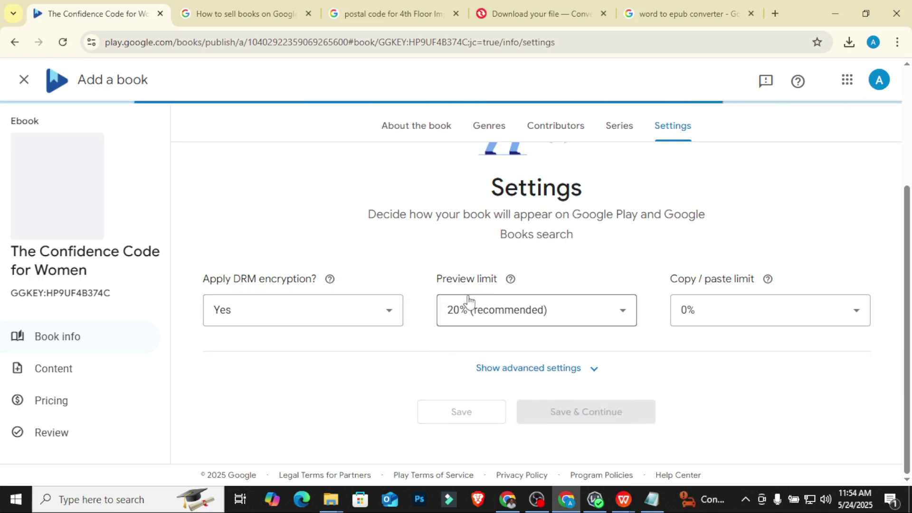
scroll(402, 157, "down", 3)
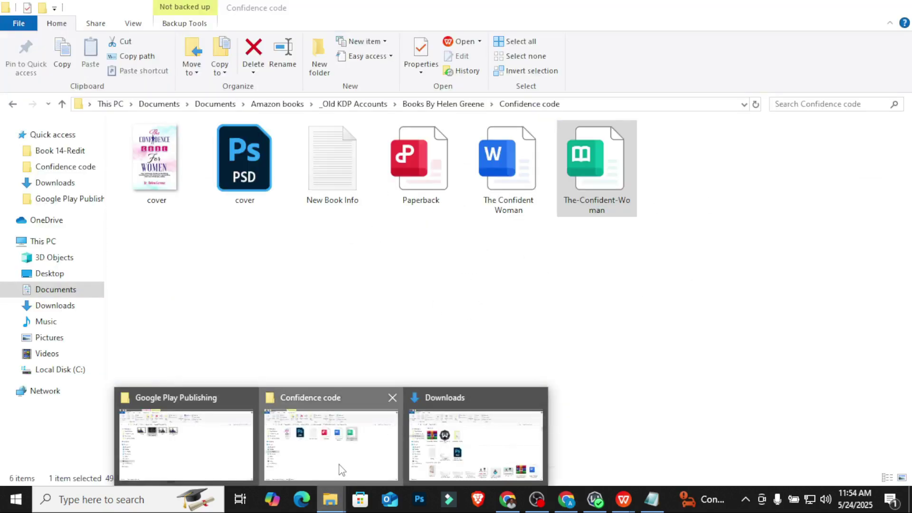
Step: Add the cover image to the selected epub in the Confidence code folder, then return to Chrome
left_click(340, 449)
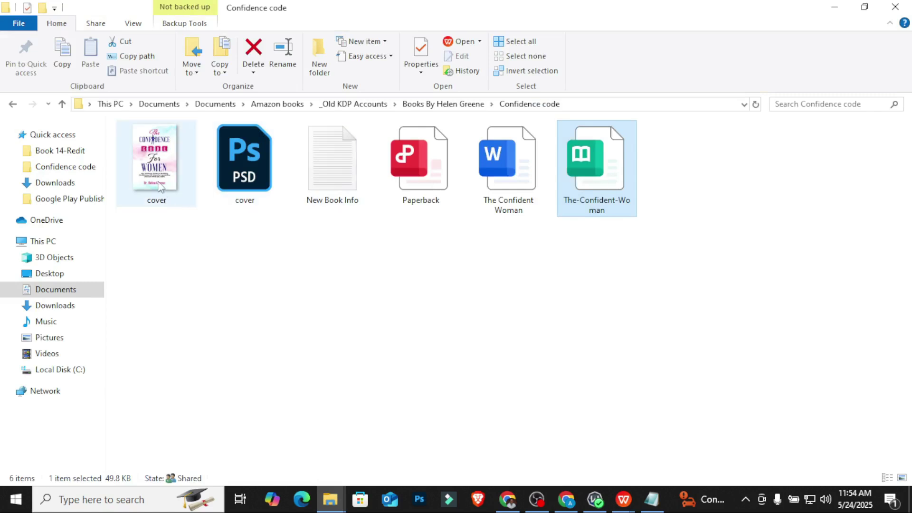
left_click(175, 200, "ctrl")
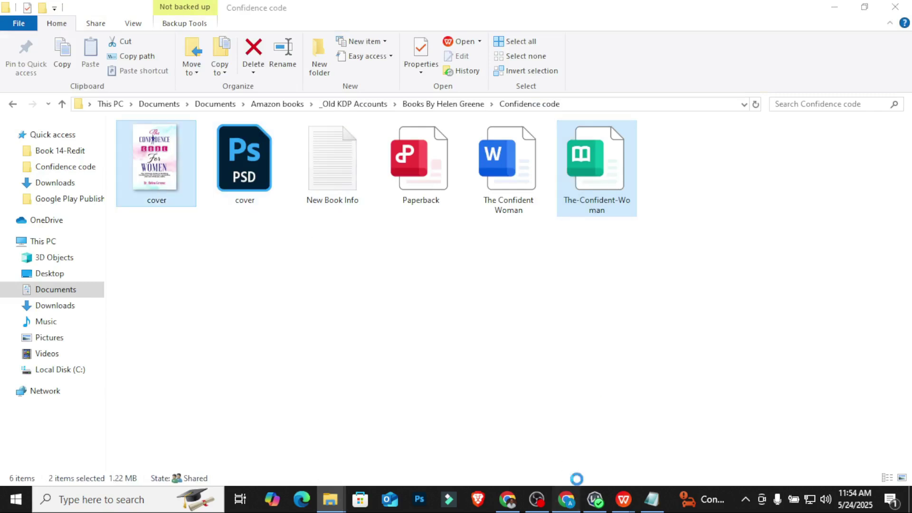
left_click(569, 494)
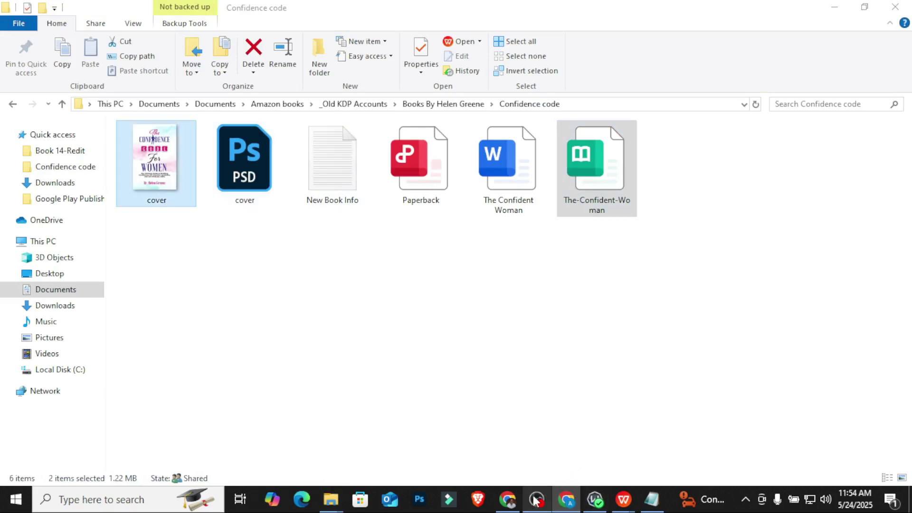
right_click(572, 497)
key("Escape")
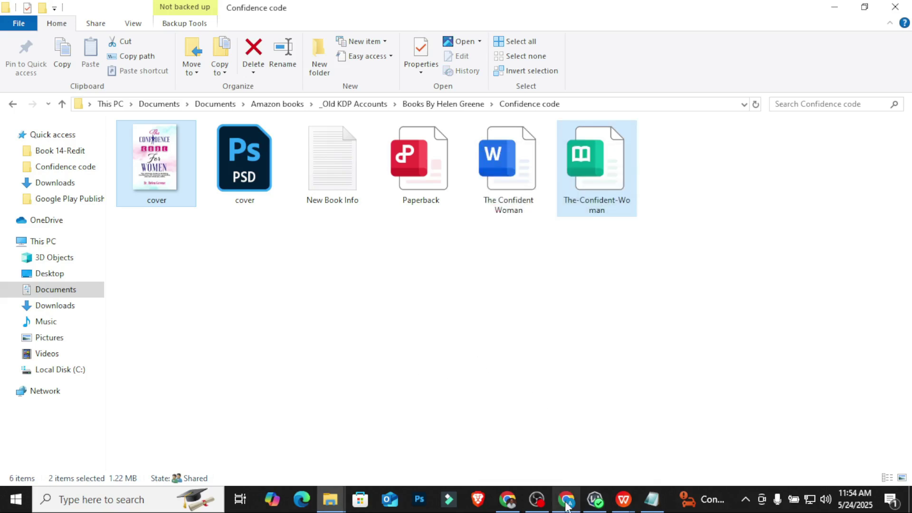
left_click(567, 499)
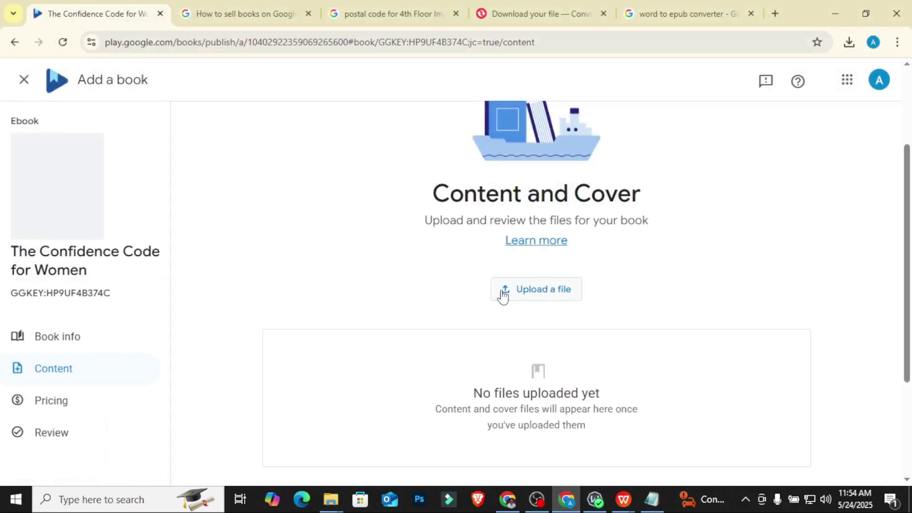
Step: Drop the selected cover.jpg and epub into the upload dialog and close it at 100%
left_click(523, 291)
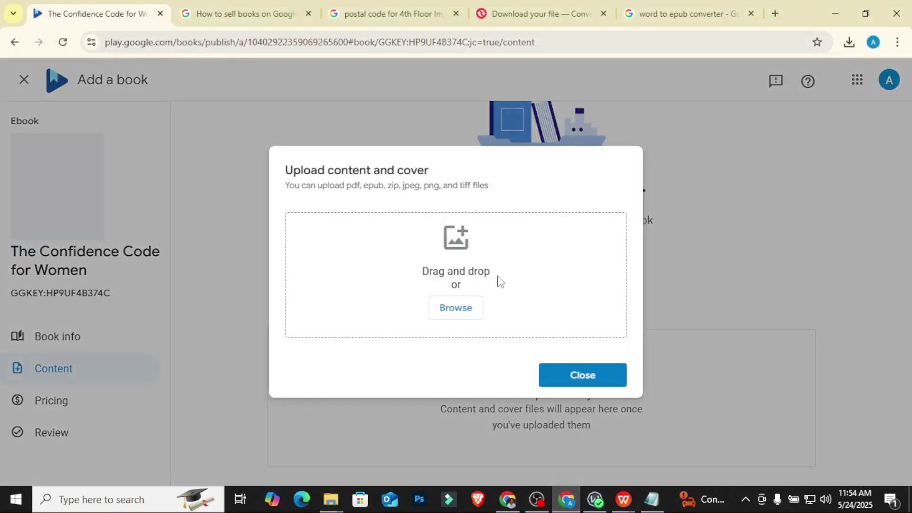
left_click(567, 499)
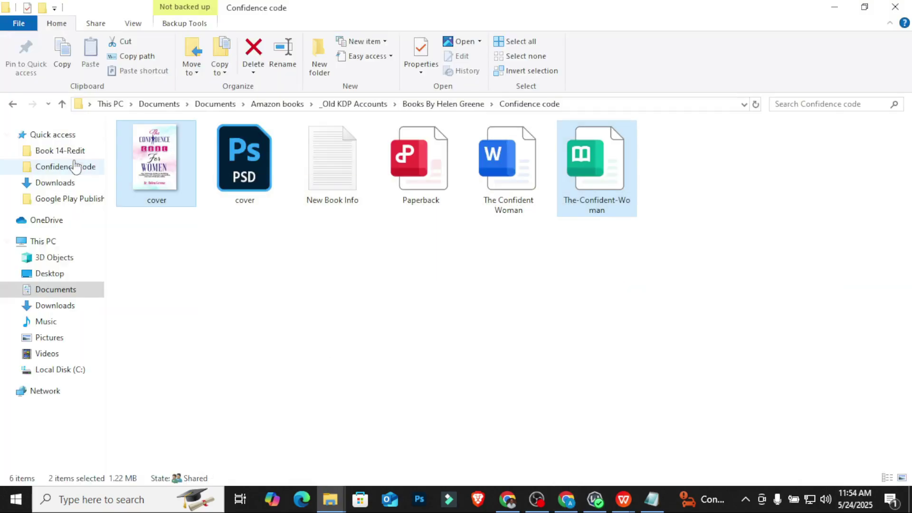
left_click_drag(161, 173, 452, 283)
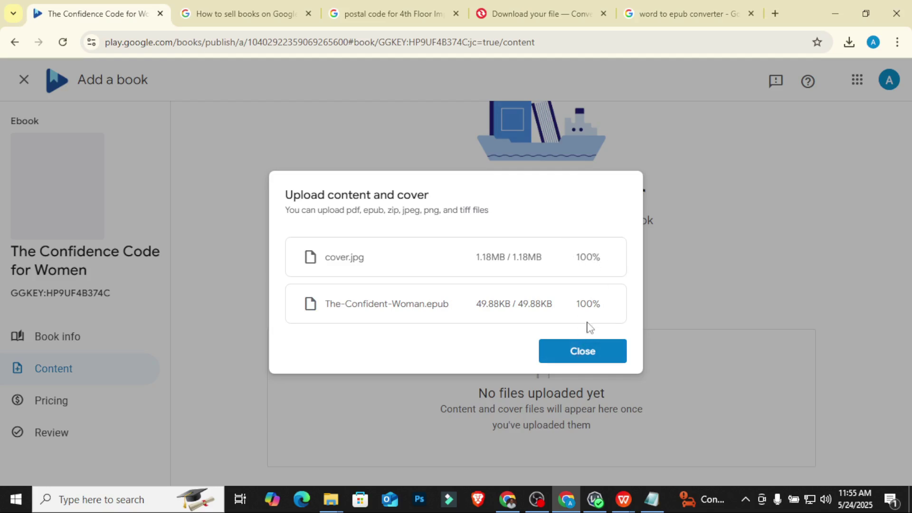
left_click(584, 360)
scroll(611, 279, "down", 3)
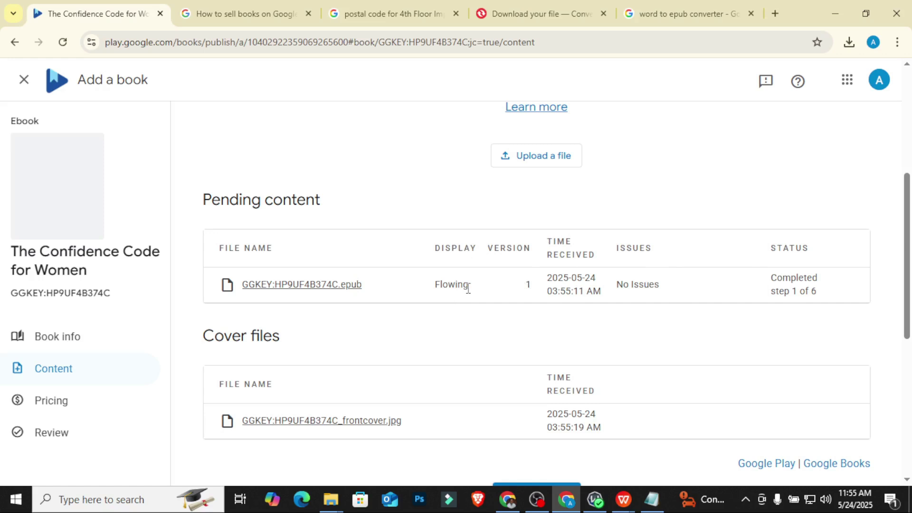
scroll(468, 288, "down", 3)
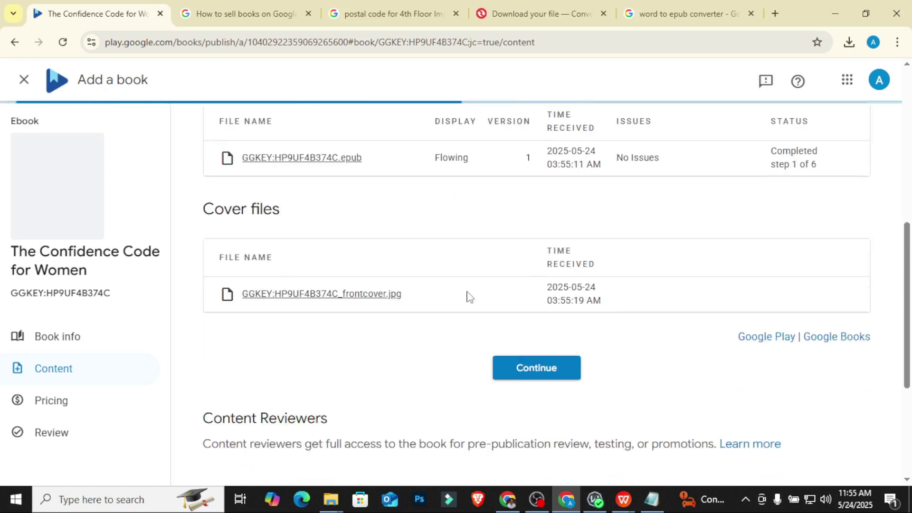
Step: Move to the pricing step and enter a £5.99 GBP list price
left_click(551, 366)
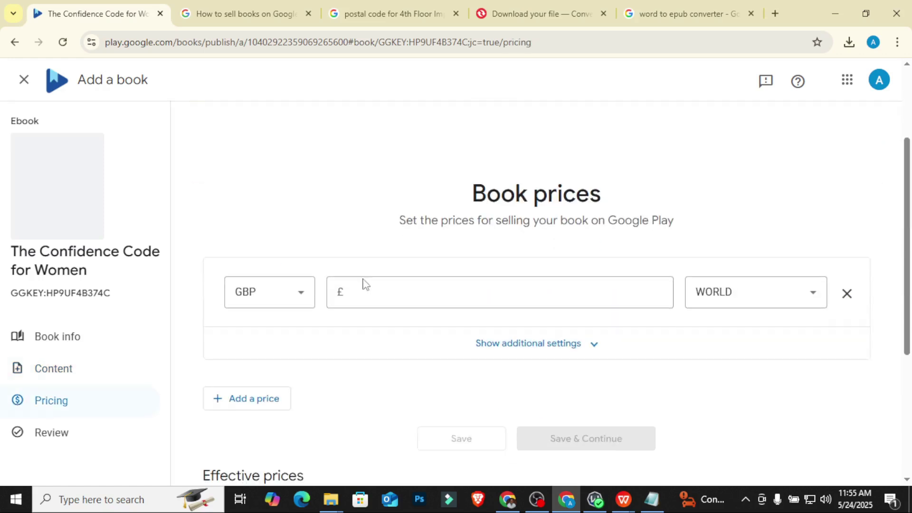
left_click(392, 289)
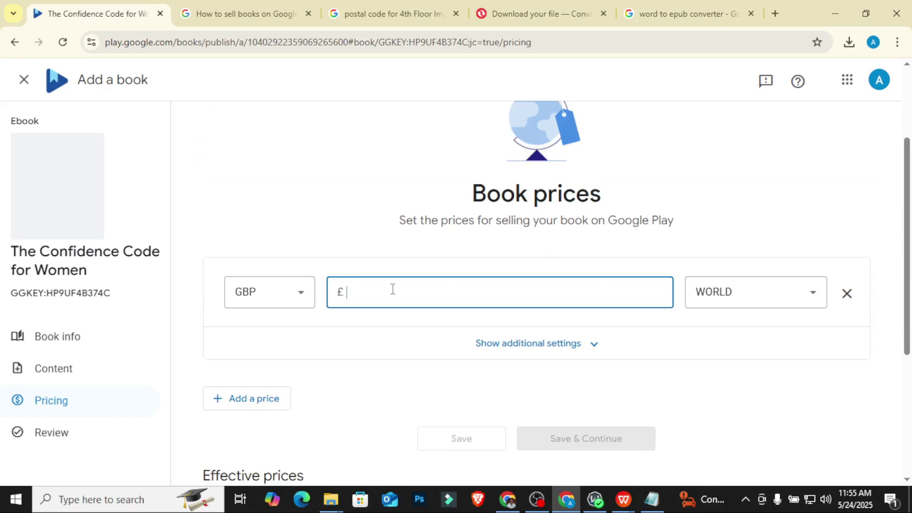
type("5.99")
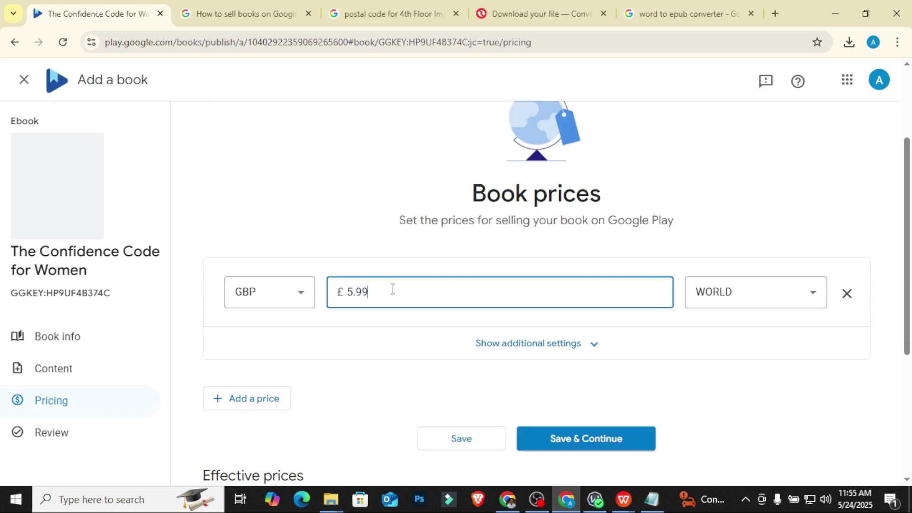
left_click(333, 241)
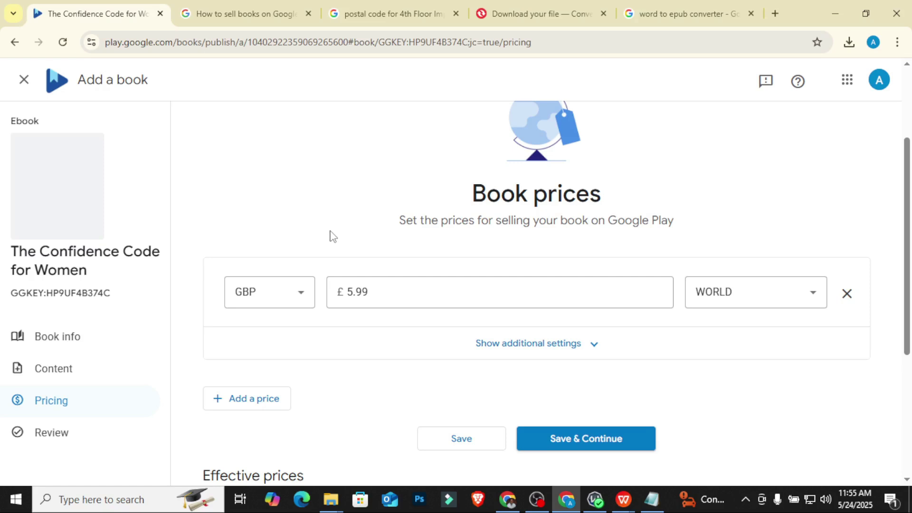
scroll(332, 236, "down", 2)
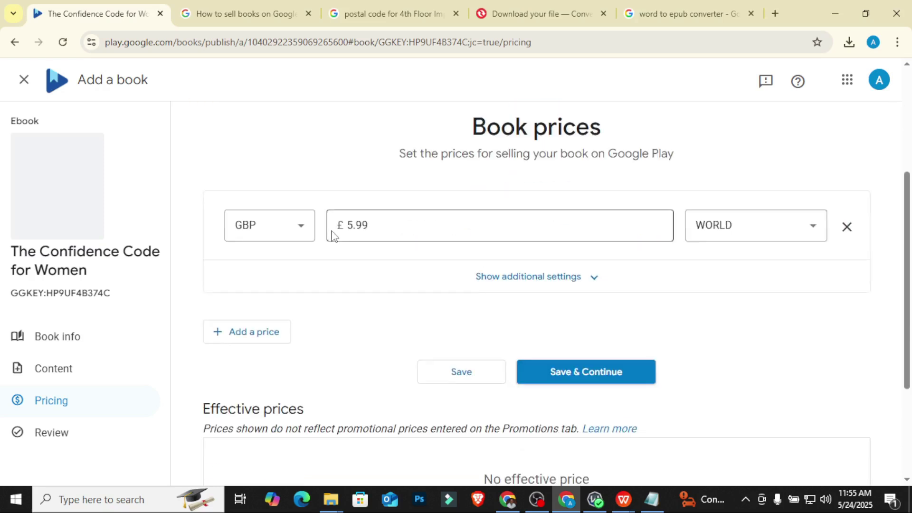
scroll(332, 236, "up", 3)
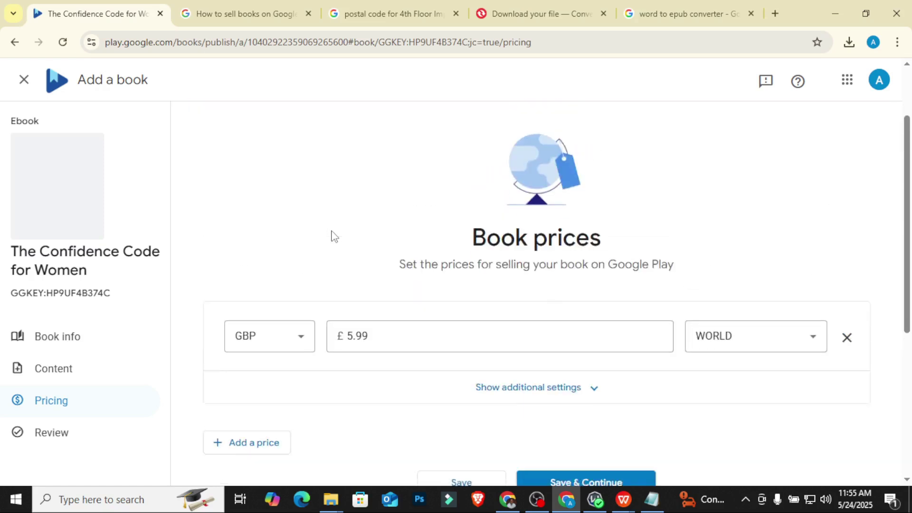
scroll(335, 236, "down", 1)
scroll(332, 236, "up", 2)
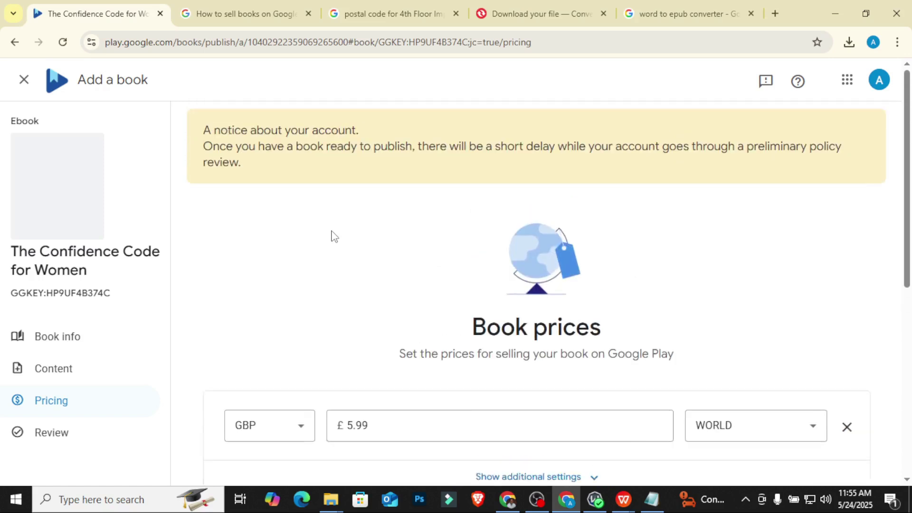
scroll(332, 237, "down", 1)
scroll(306, 228, "up", 1)
scroll(306, 231, "down", 4)
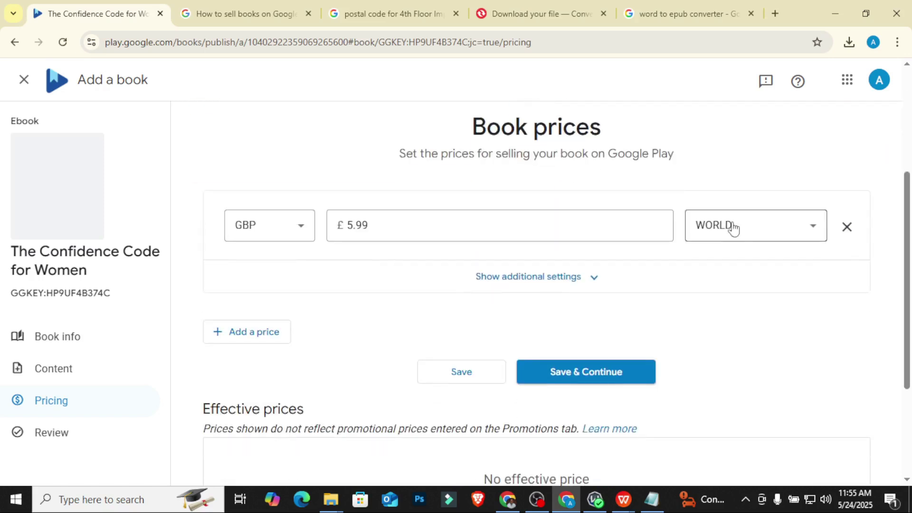
Step: Confirm the WORLD price applies Worldwide, then save and continue to Review and publish
left_click(773, 229)
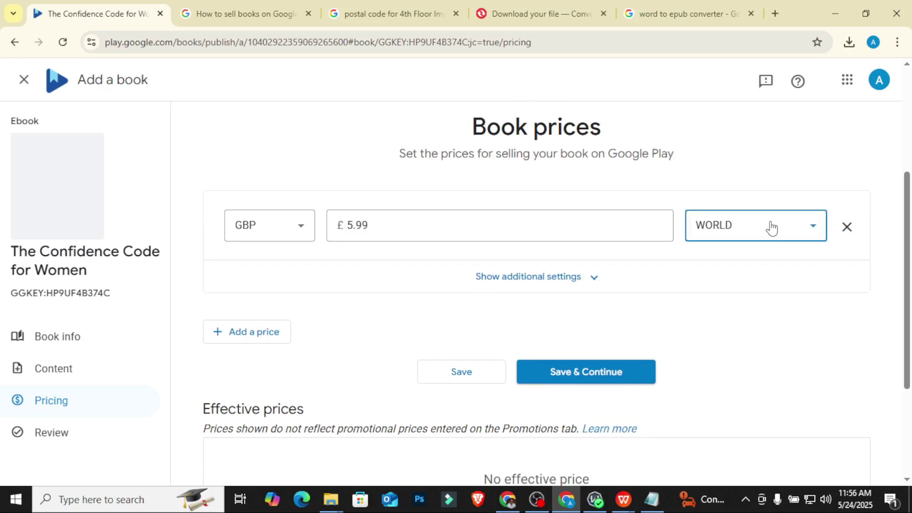
scroll(793, 328, "down", 8)
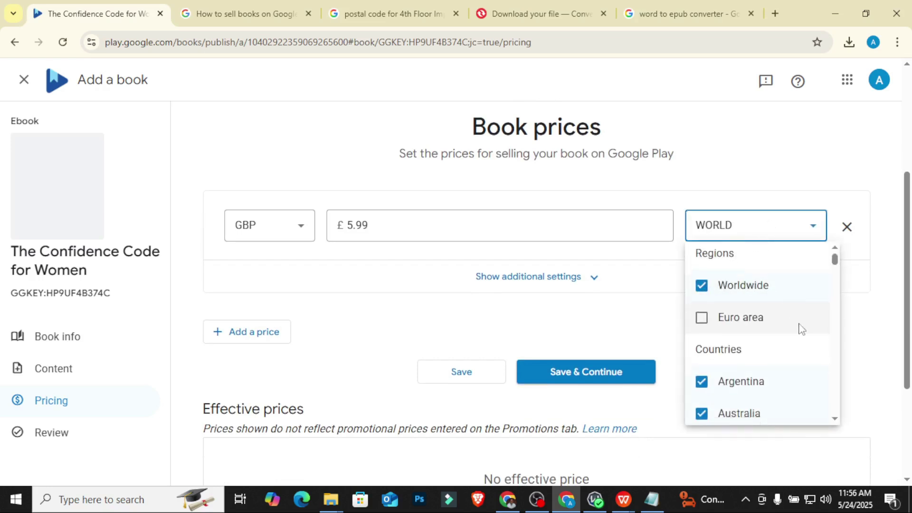
scroll(794, 346, "down", 15)
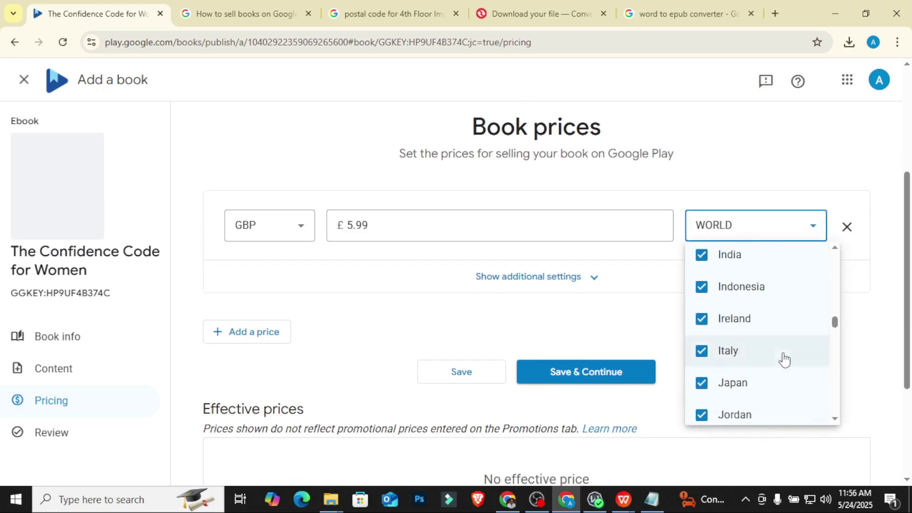
scroll(782, 357, "down", 12)
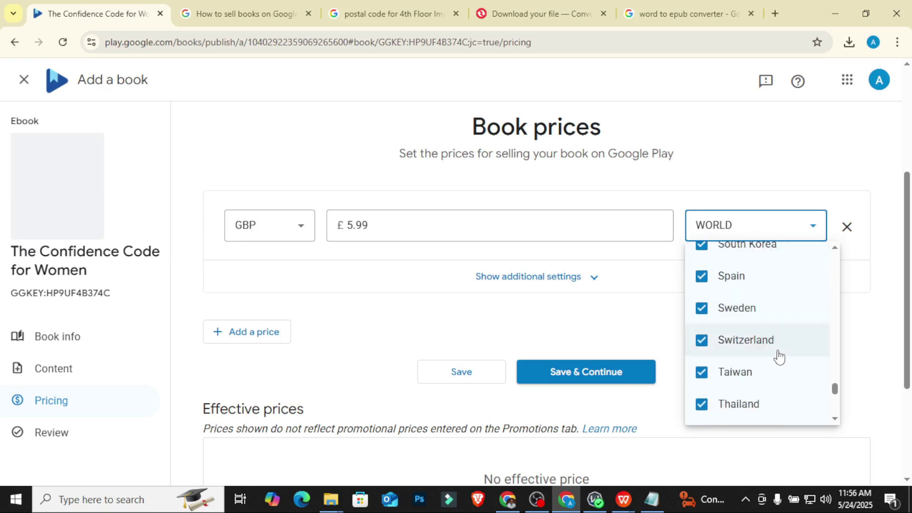
left_click(639, 346)
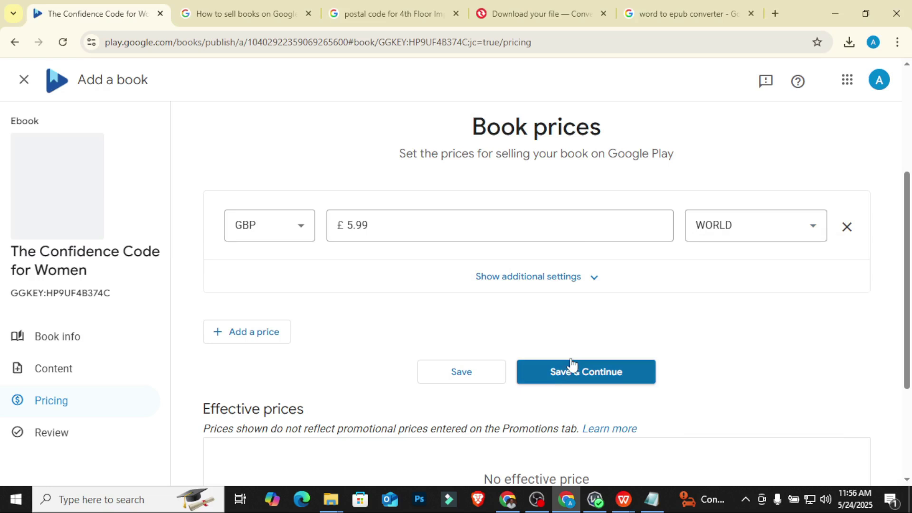
left_click(589, 377)
left_click(601, 377)
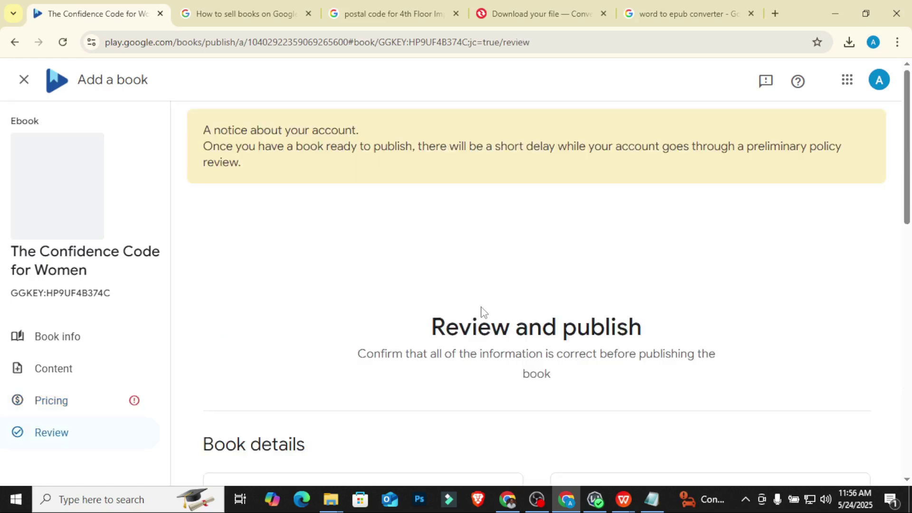
Step: Review The Confidence Code for Women's details, epub, cover and £5.99 price, then publish it
scroll(457, 301, "down", 6)
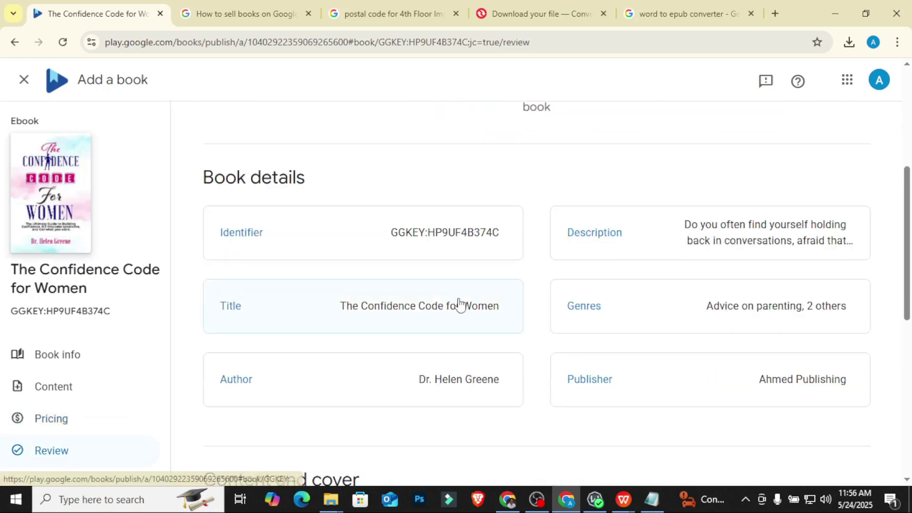
scroll(499, 307, "down", 4)
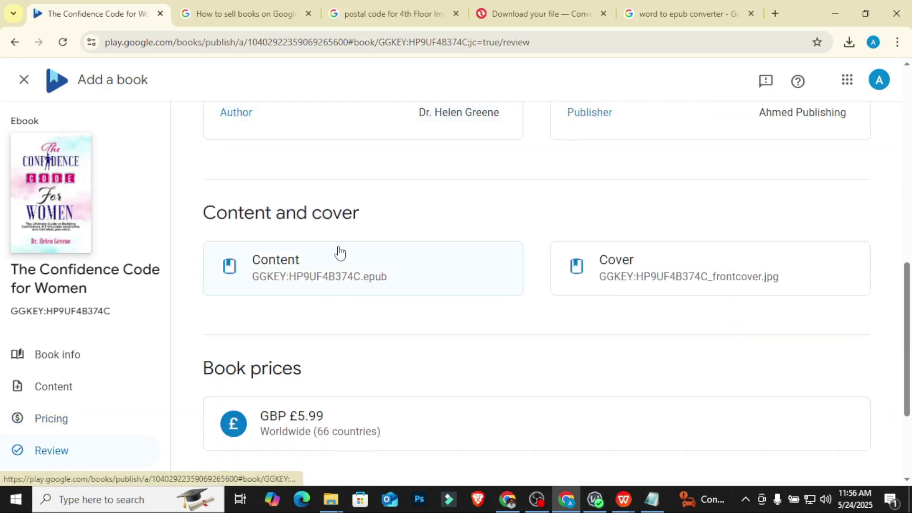
scroll(507, 241, "up", 9)
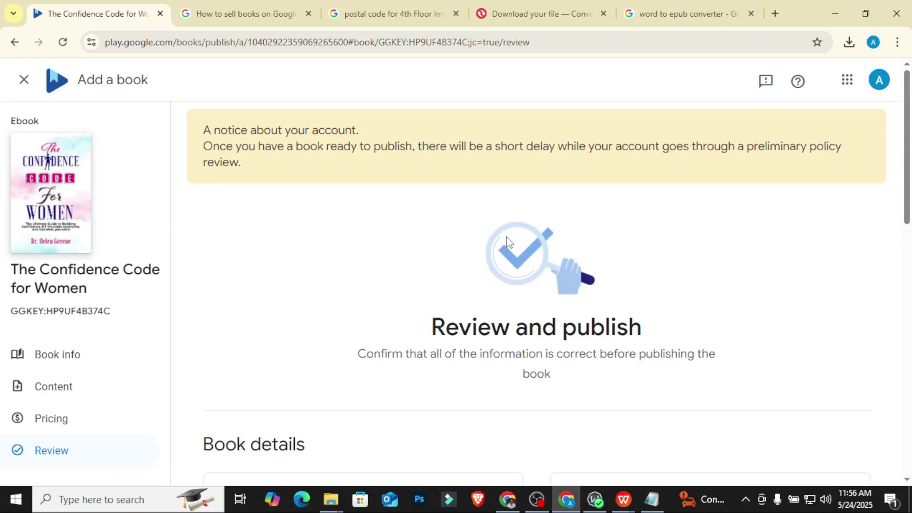
scroll(507, 243, "down", 1)
scroll(507, 243, "down", 3)
scroll(507, 242, "up", 5)
scroll(374, 206, "down", 15)
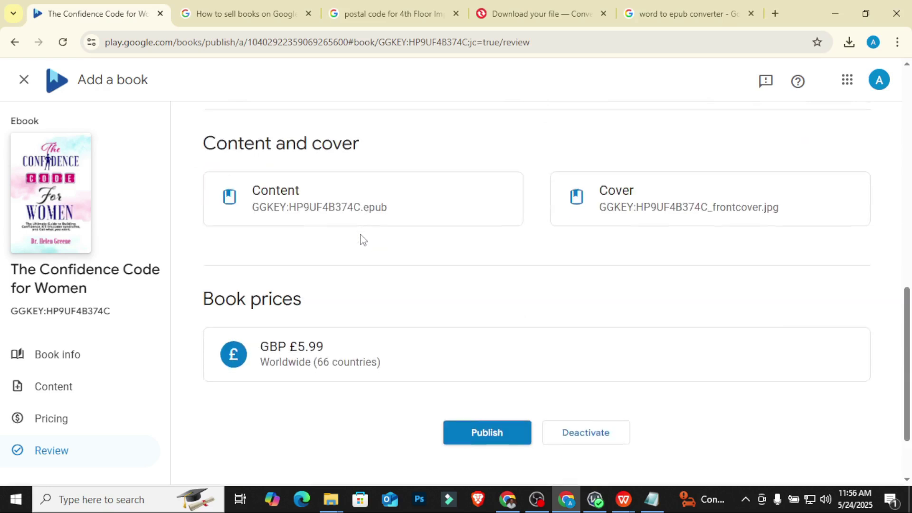
left_click(449, 340)
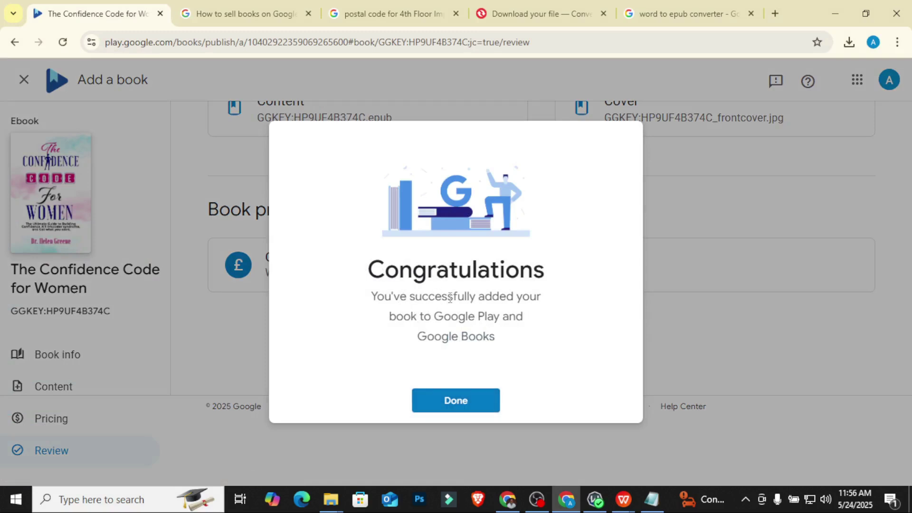
Step: Close the Congratulations dialog and look over the Home page's bank verification warning
left_click(473, 406)
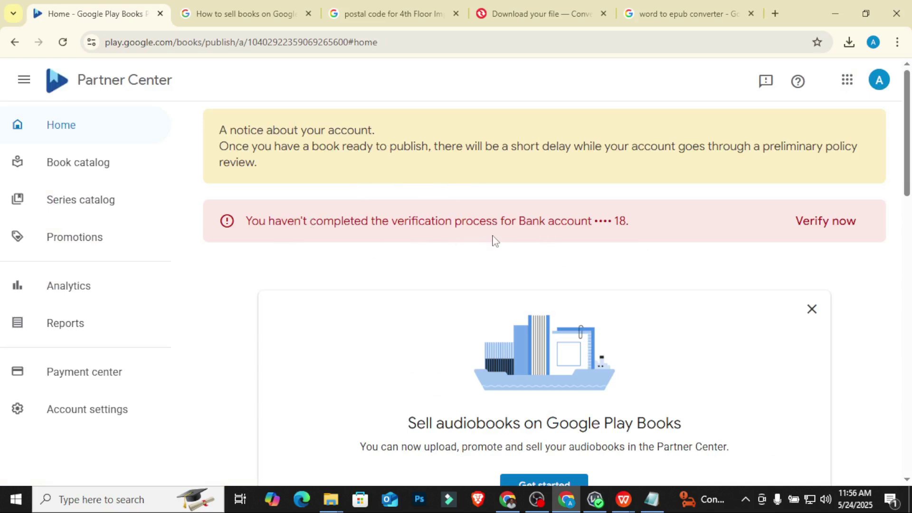
scroll(406, 240, "down", 5)
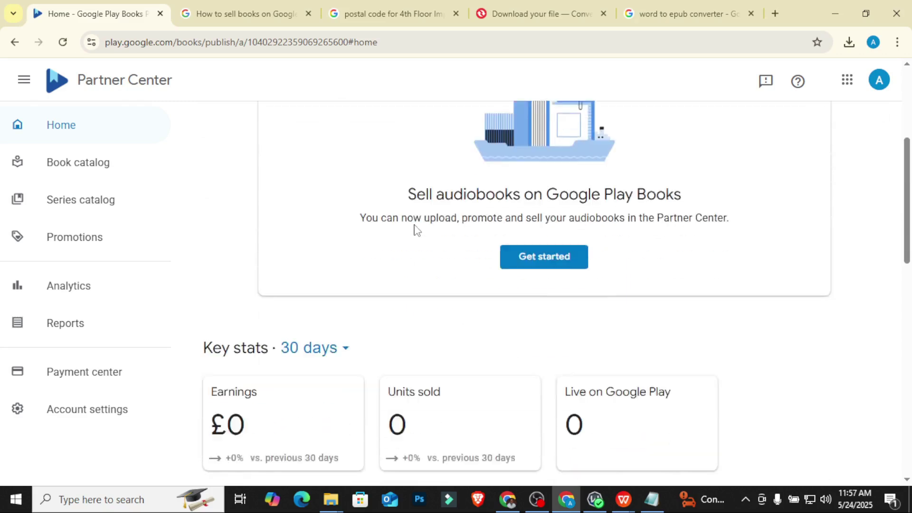
scroll(415, 234, "down", 10)
scroll(415, 235, "up", 12)
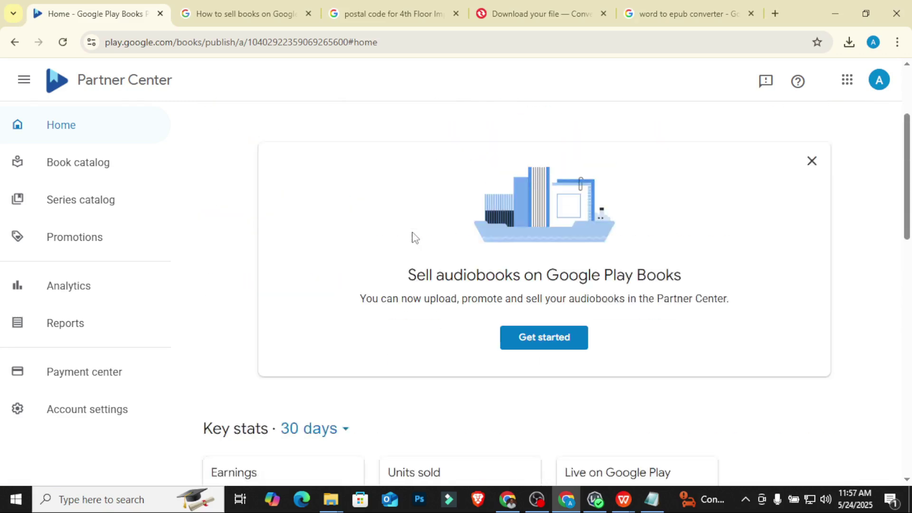
scroll(414, 237, "up", 3)
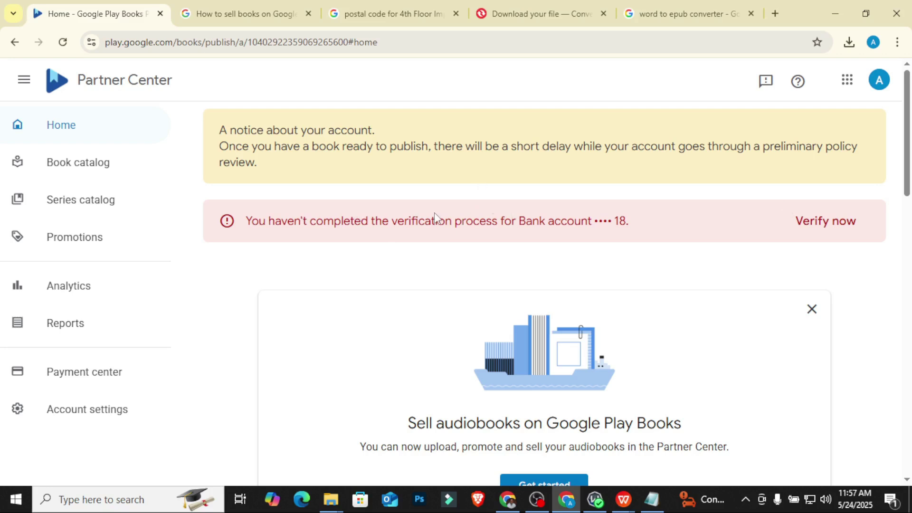
Step: View The Confidence Code for Women as a £5.99 ebook in the Book catalog, checking Home in between
left_click(101, 162)
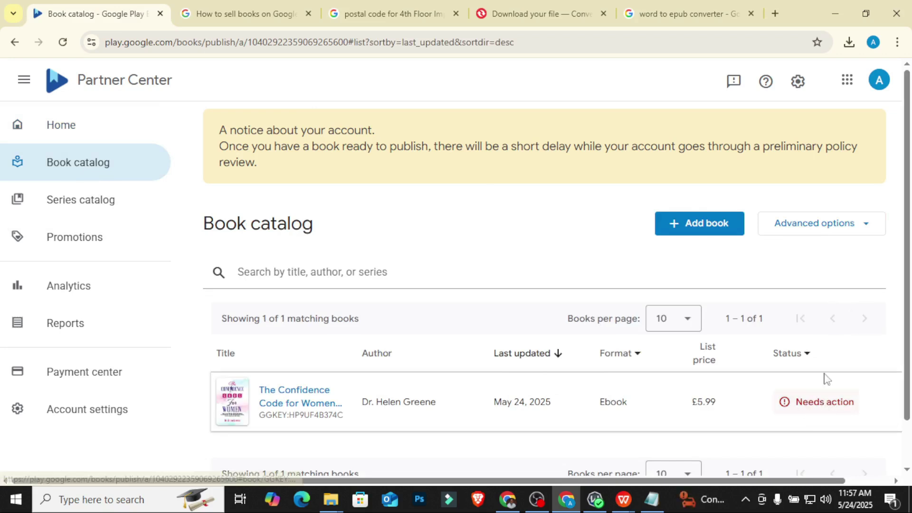
scroll(854, 349, "down", 2)
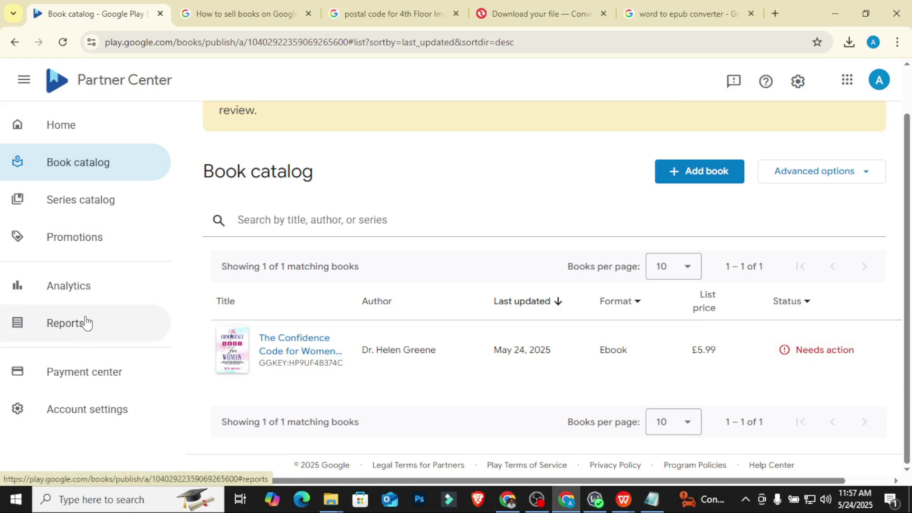
left_click(63, 130)
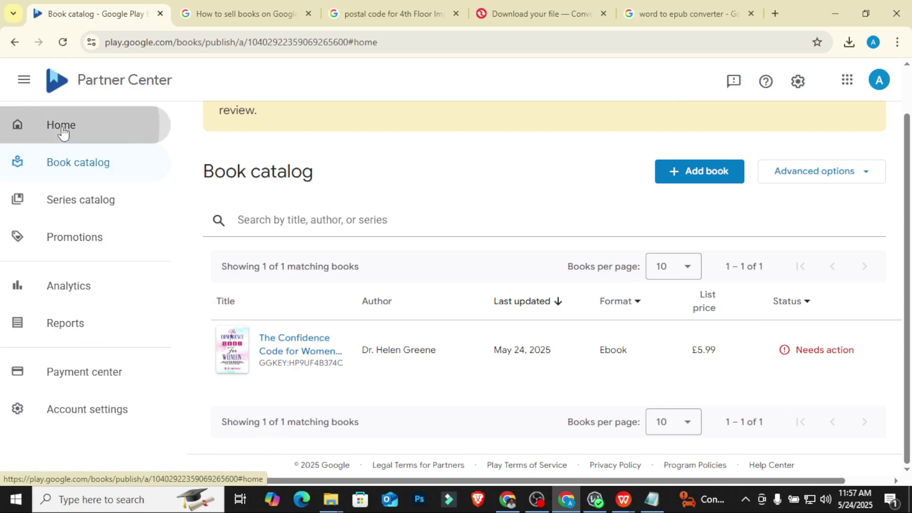
scroll(477, 328, "down", 4)
scroll(477, 328, "down", 12)
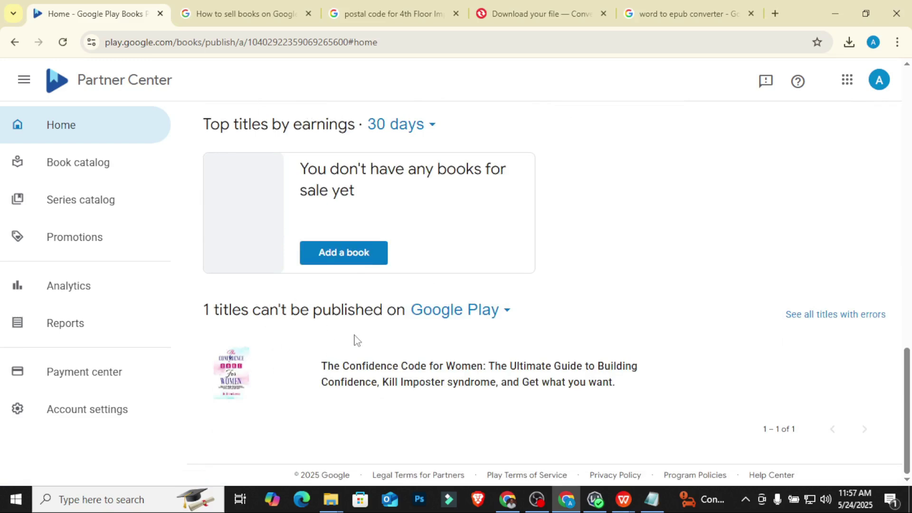
scroll(361, 338, "up", 10)
scroll(95, 214, "up", 5)
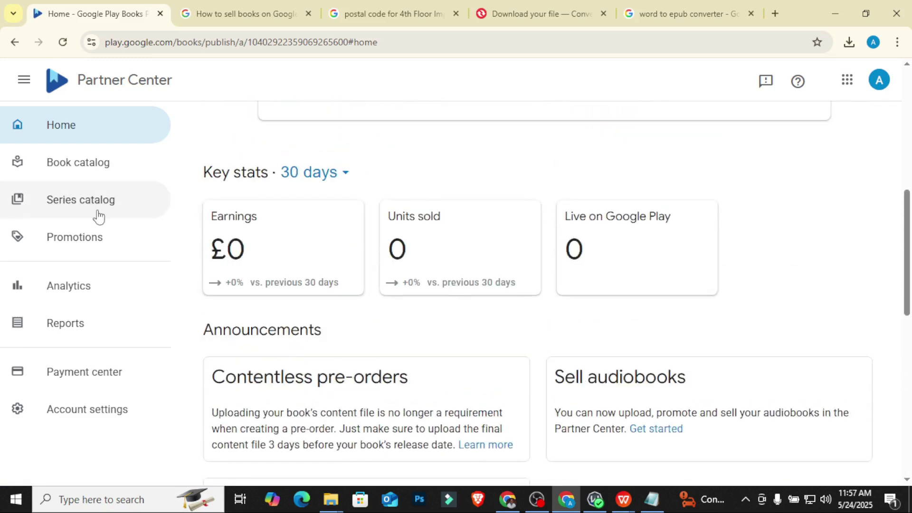
left_click(75, 160)
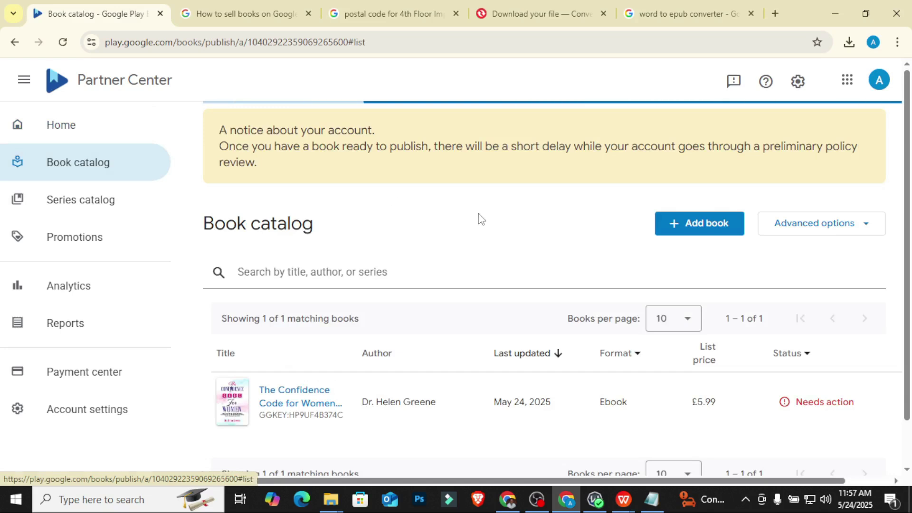
scroll(477, 218, "down", 1)
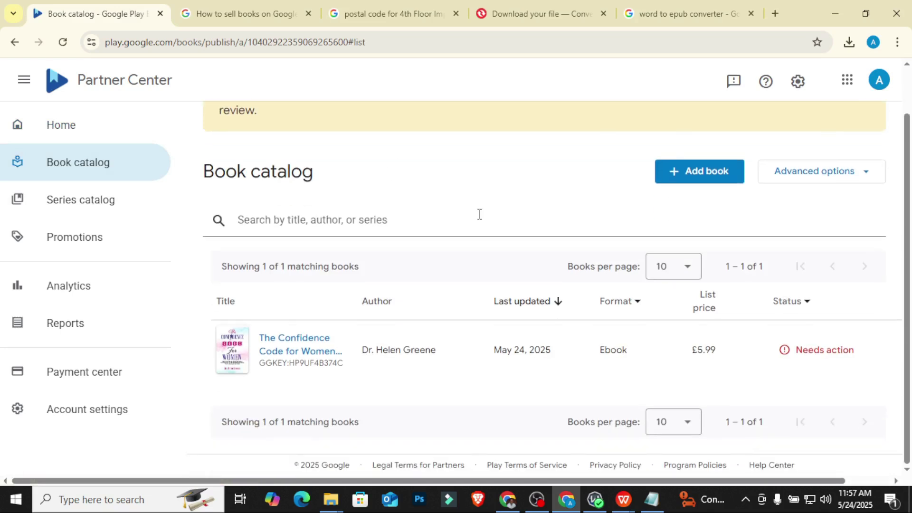